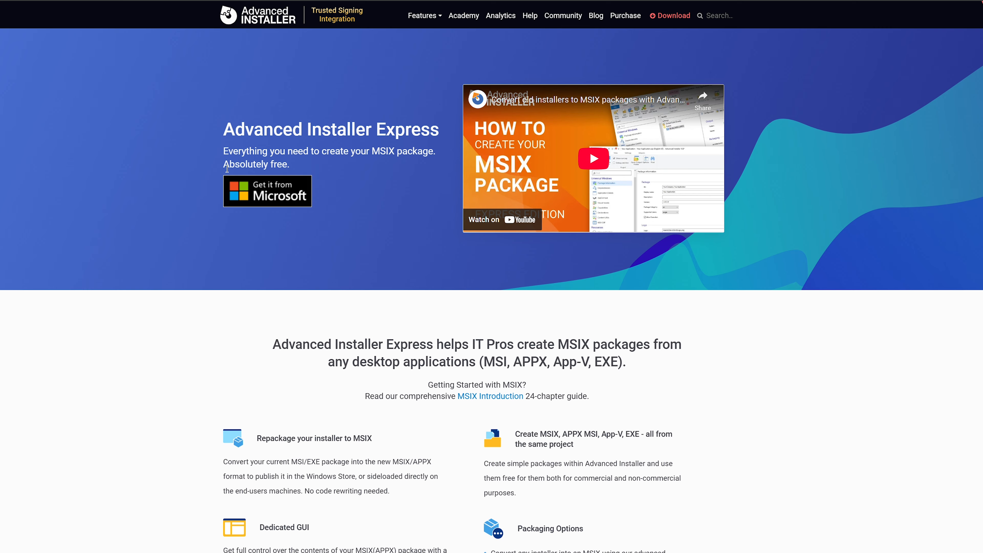
# - Download Advanced Installer Express from its Microsoft Store page
pyautogui.click(262, 206)
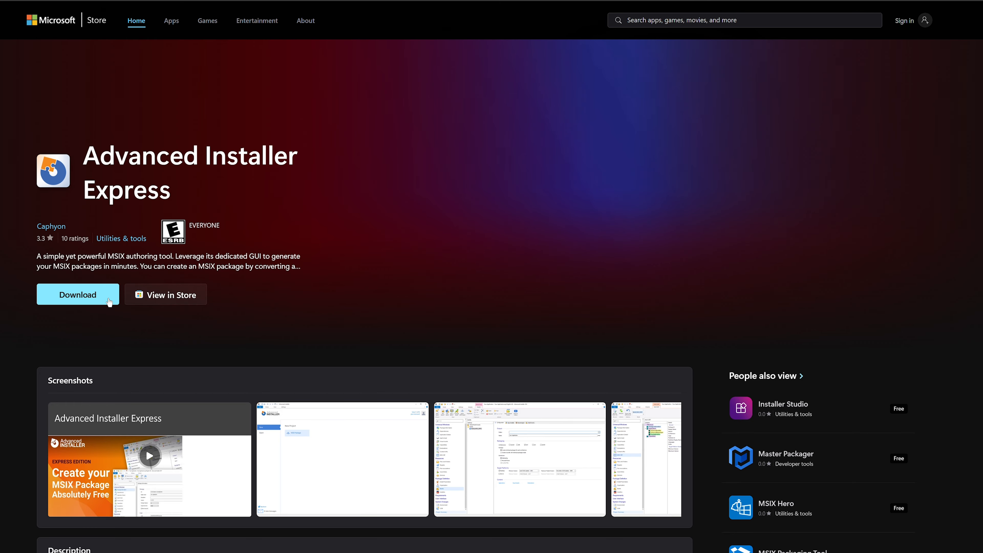
pyautogui.click(109, 300)
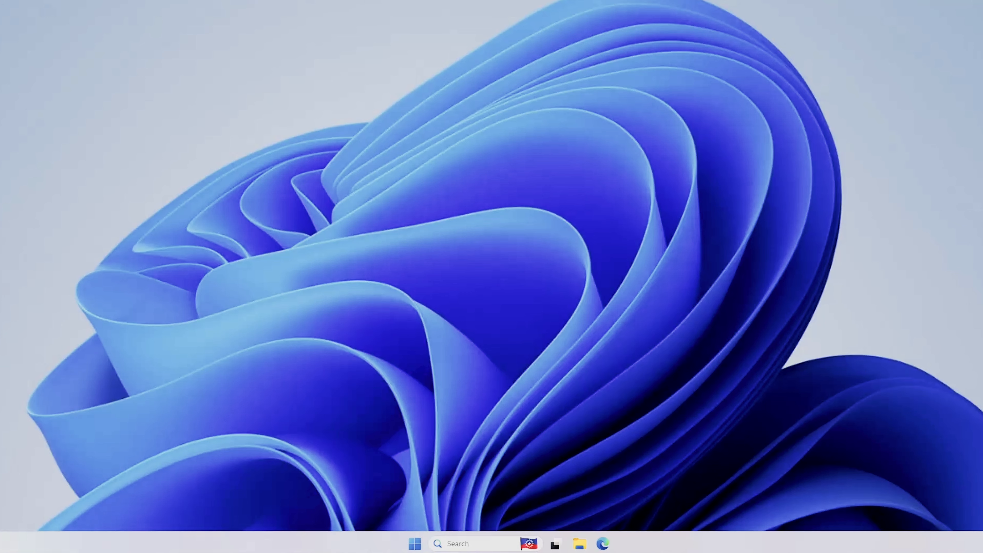
# - Launch Advanced Installer Express and start a new MSIX Package project
pyautogui.click(414, 544)
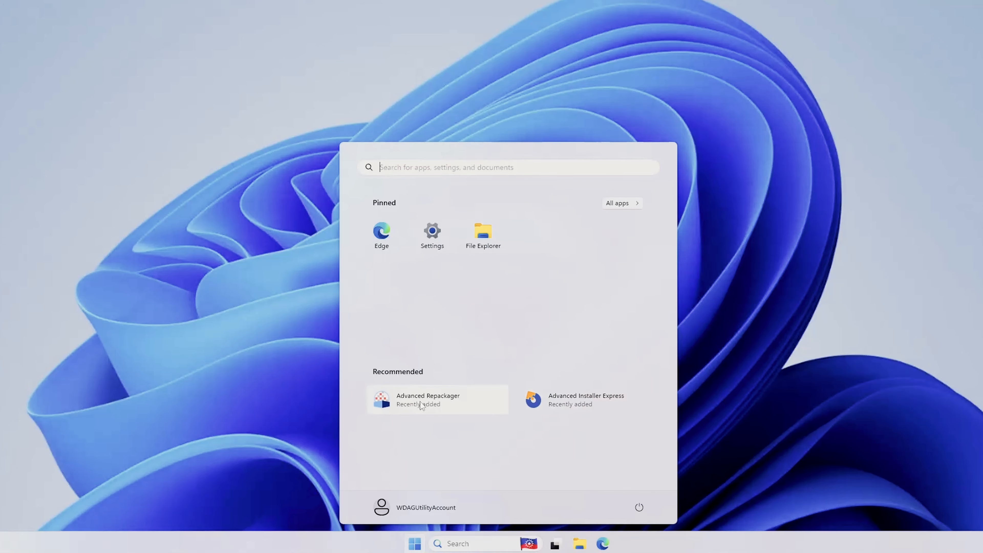
pyautogui.click(596, 405)
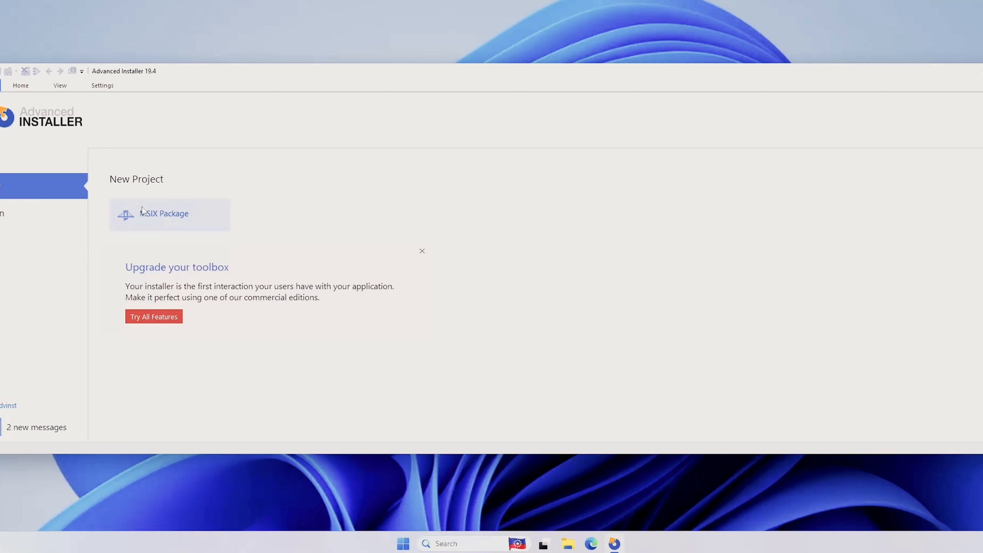
pyautogui.click(202, 222)
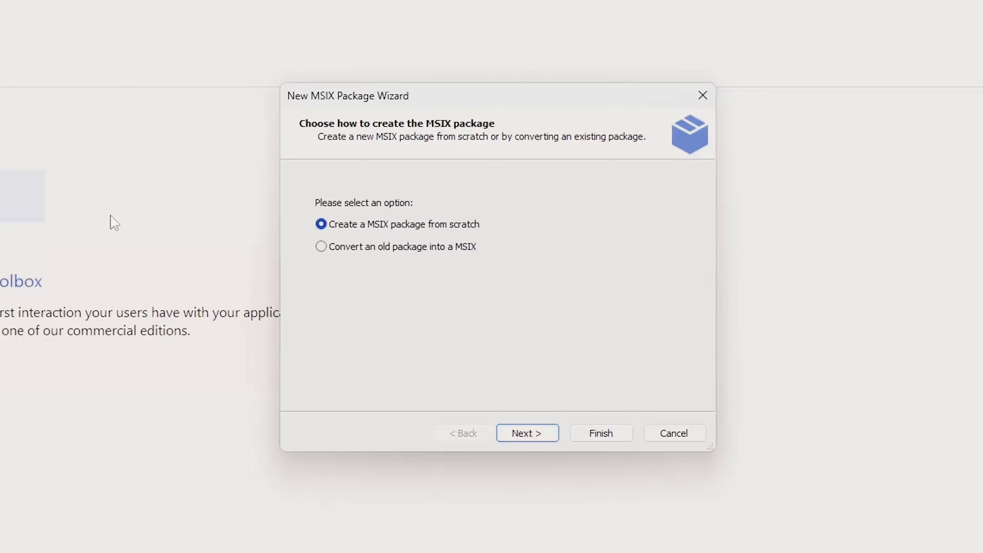
# - Choose to convert an old package into an MSIX, using vlc-3.0.21-win64 from the Desktop as the source
pyautogui.click(409, 252)
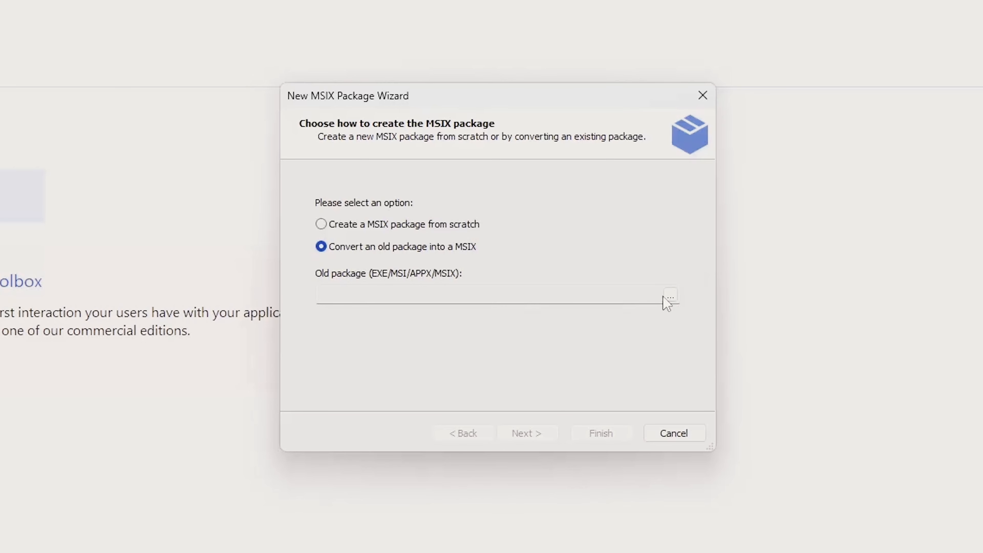
pyautogui.click(670, 297)
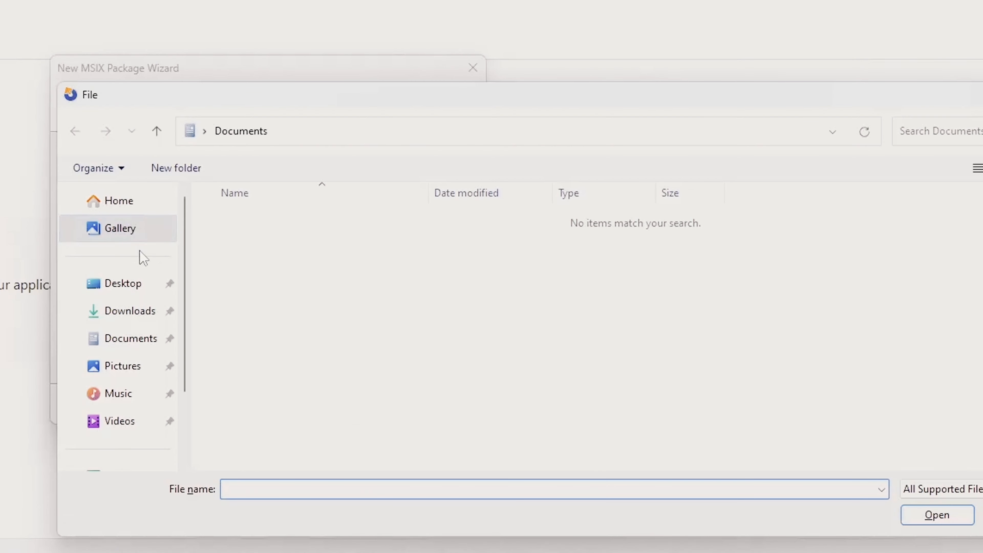
pyautogui.click(103, 286)
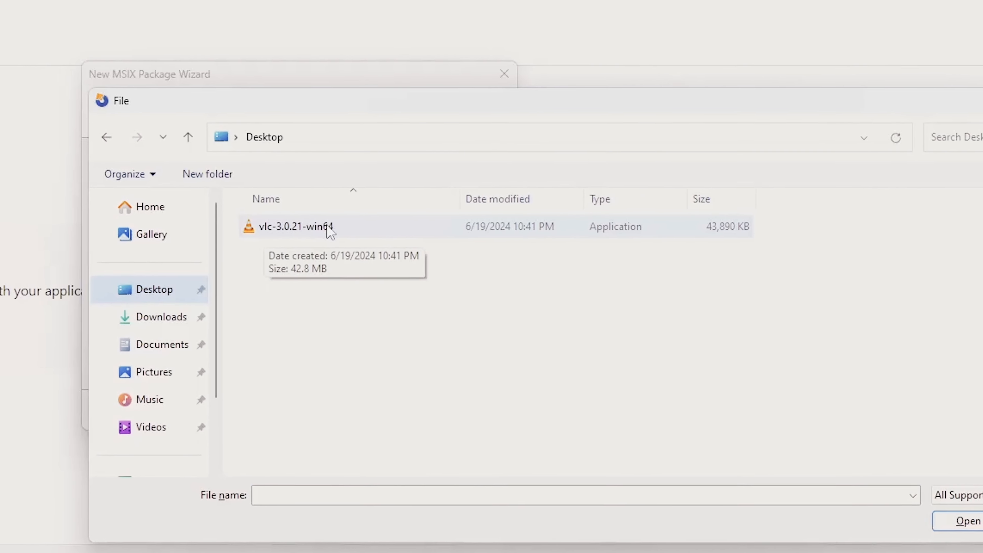
pyautogui.doubleClick(327, 228)
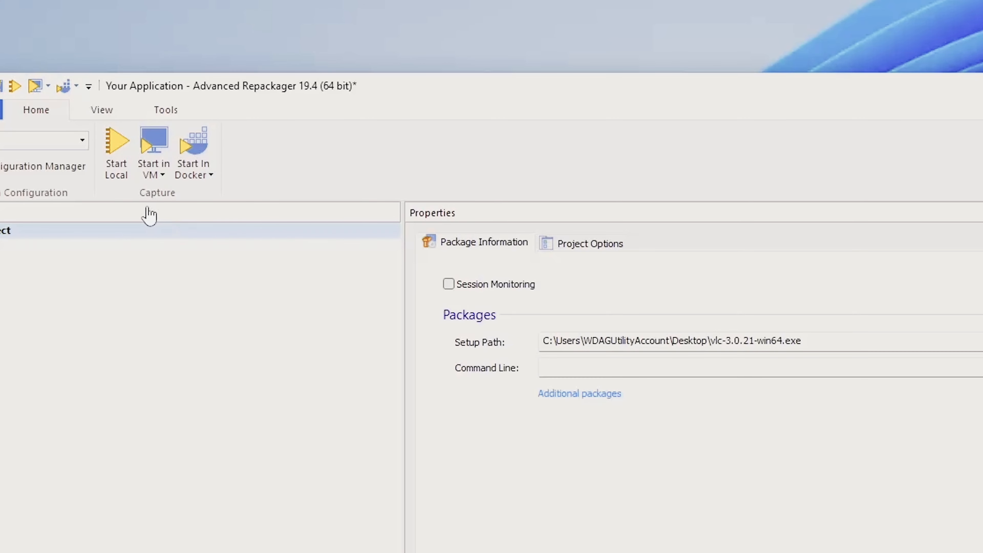
# - Try the virtual machine and Docker capture options, including preparing a virtual machine and editing virtual machine profiles
pyautogui.click(158, 174)
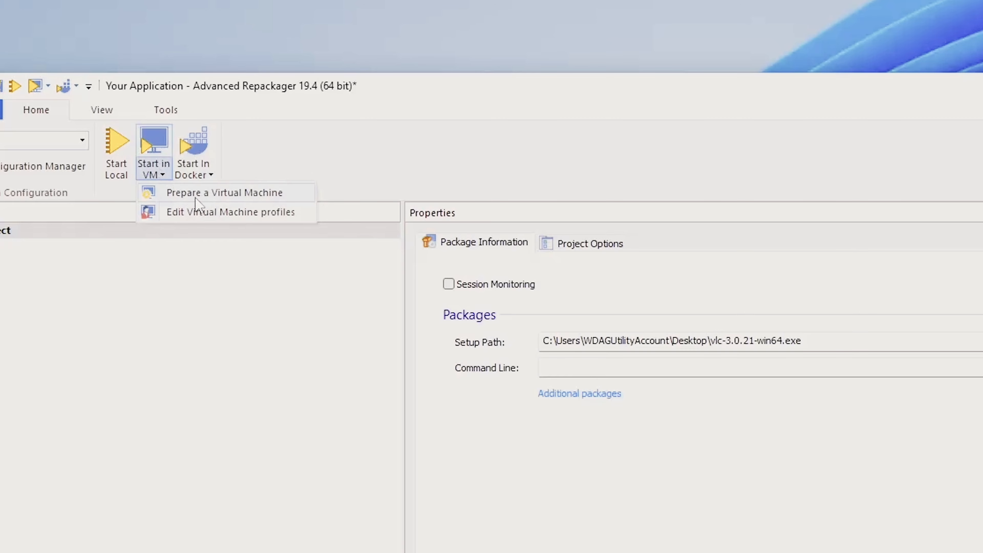
pyautogui.click(200, 174)
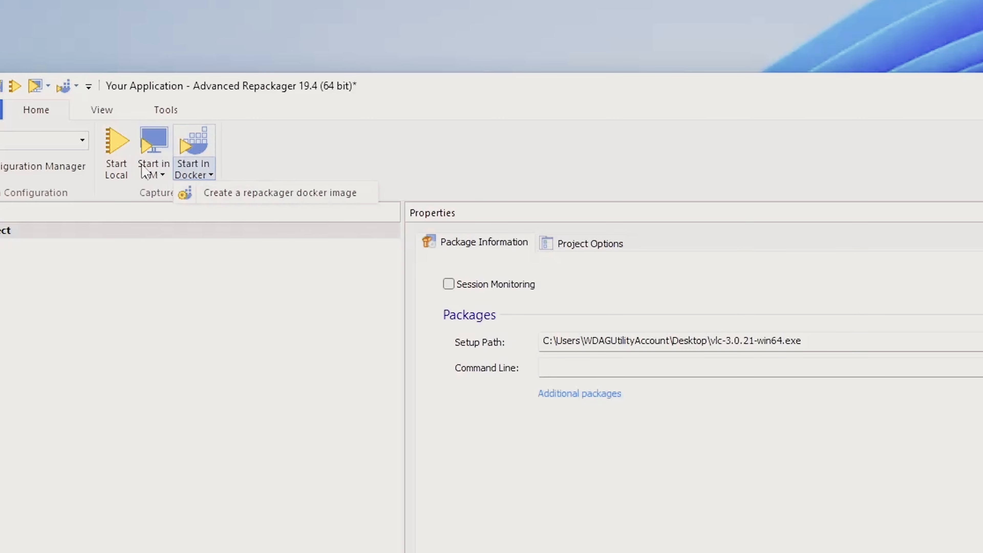
pyautogui.click(147, 173)
pyautogui.click(193, 191)
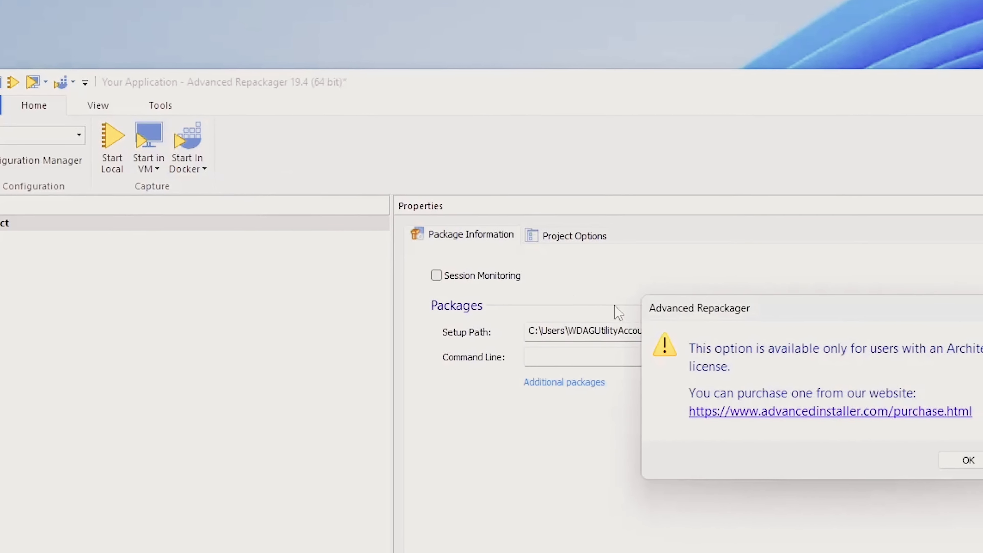
pyautogui.click(965, 460)
pyautogui.click(148, 168)
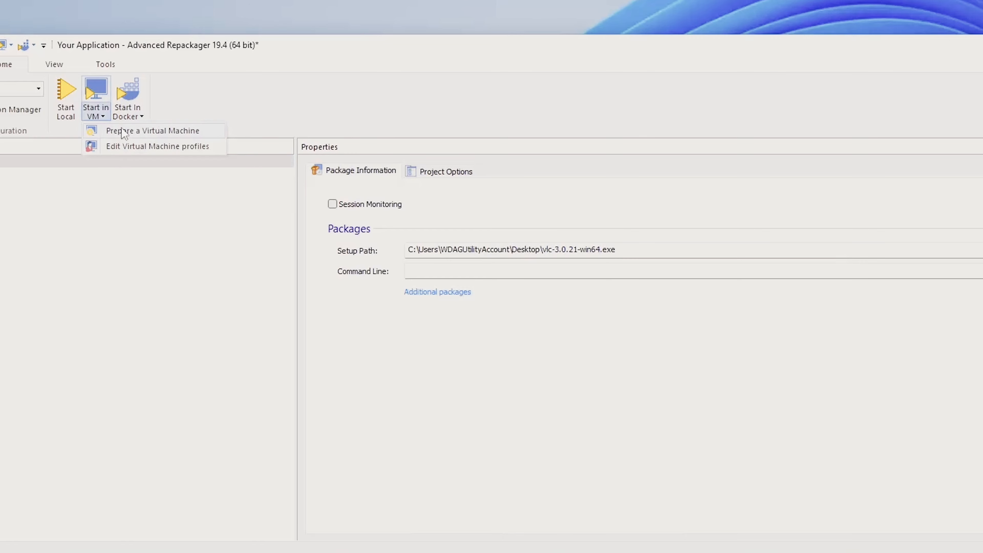
pyautogui.click(161, 147)
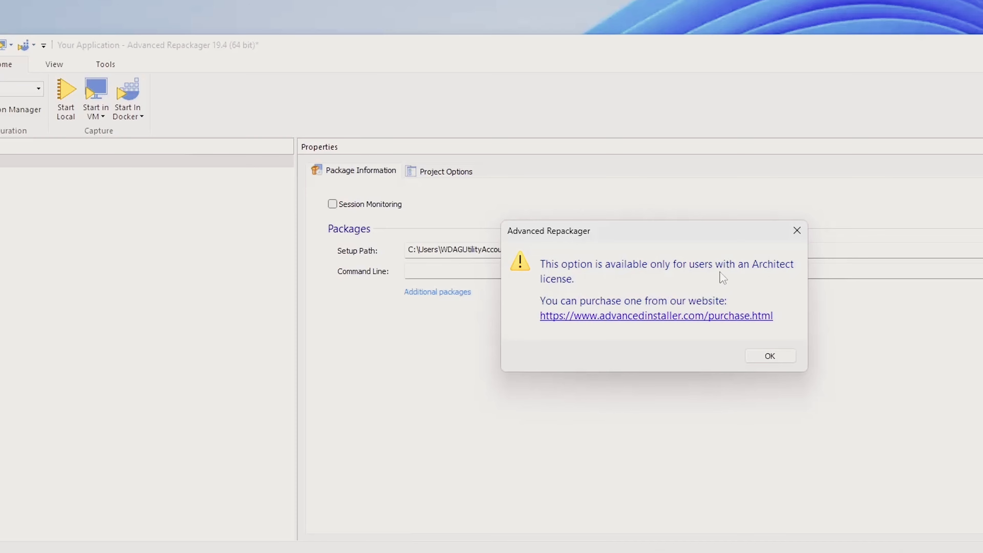
pyautogui.click(754, 356)
pyautogui.click(128, 116)
pyautogui.click(760, 360)
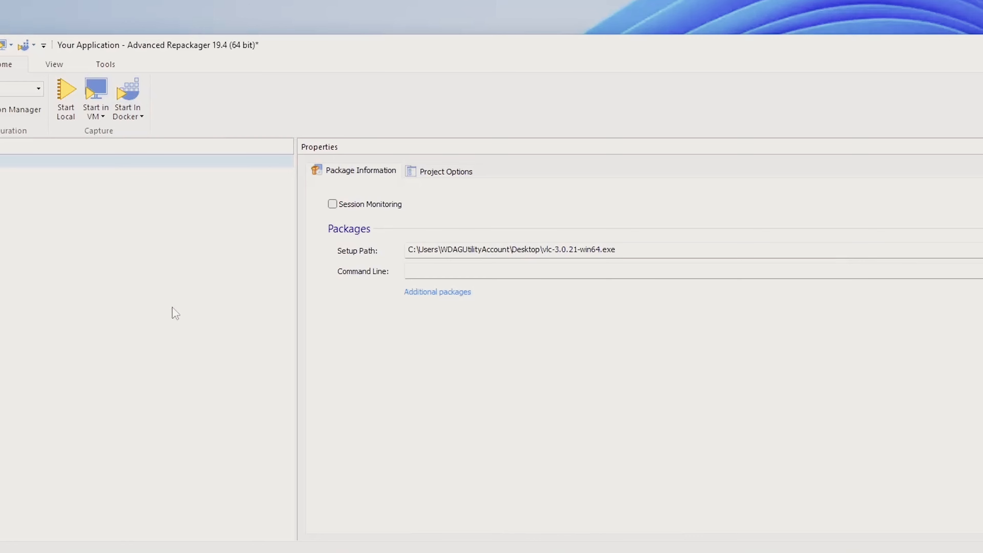
# - Start a local capture of the VLC setup, saving the repackager project as Your Application in Documents
pyautogui.click(65, 103)
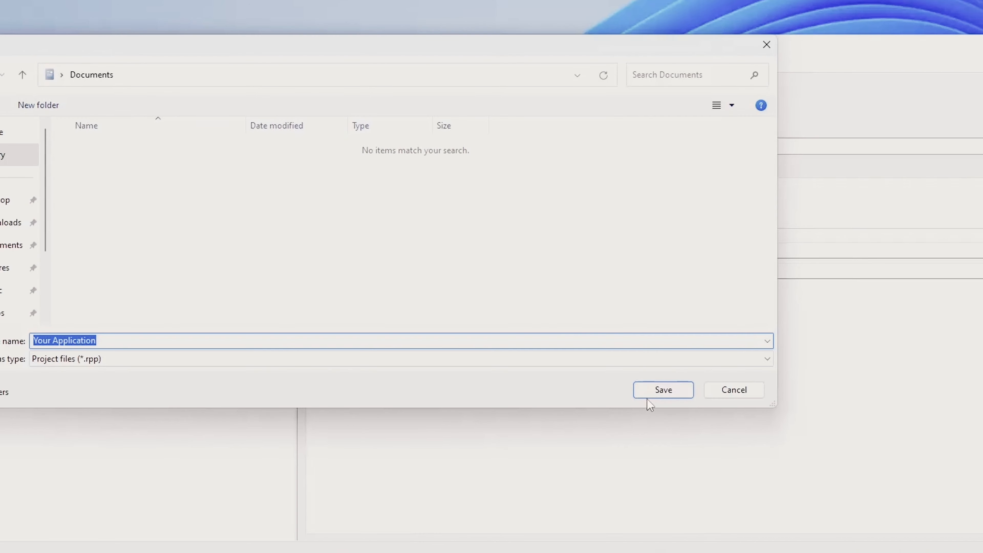
pyautogui.click(652, 391)
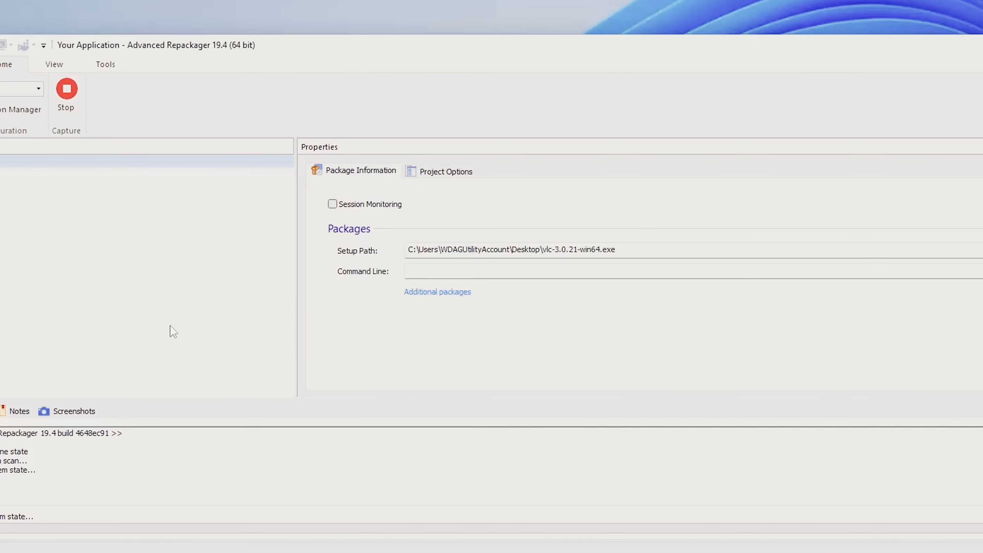
pyautogui.click(666, 343)
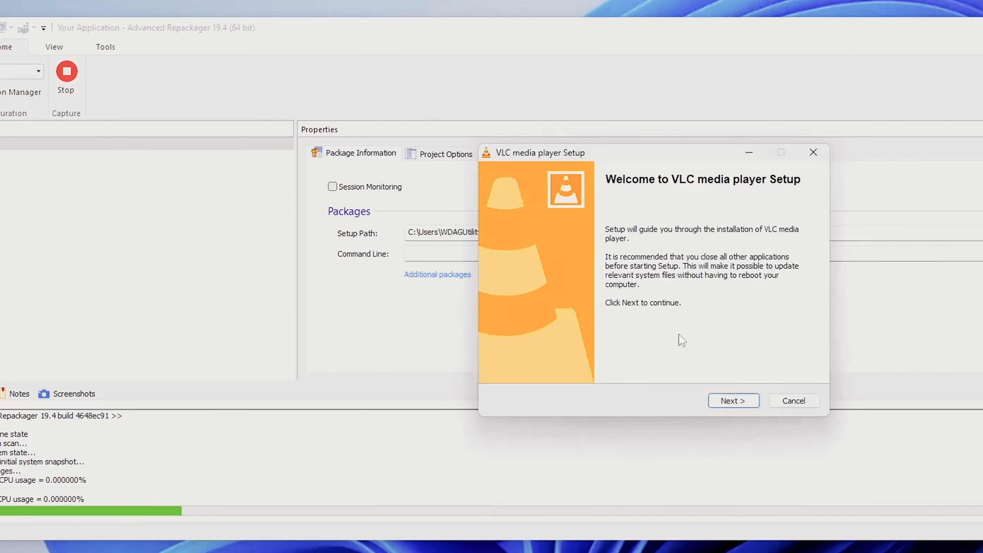
# - Install VLC media player with the default options in C:\Program Files\VideoLAN\VLC and launch it on completion
pyautogui.click(733, 401)
pyautogui.click(733, 401)
pyautogui.click(733, 400)
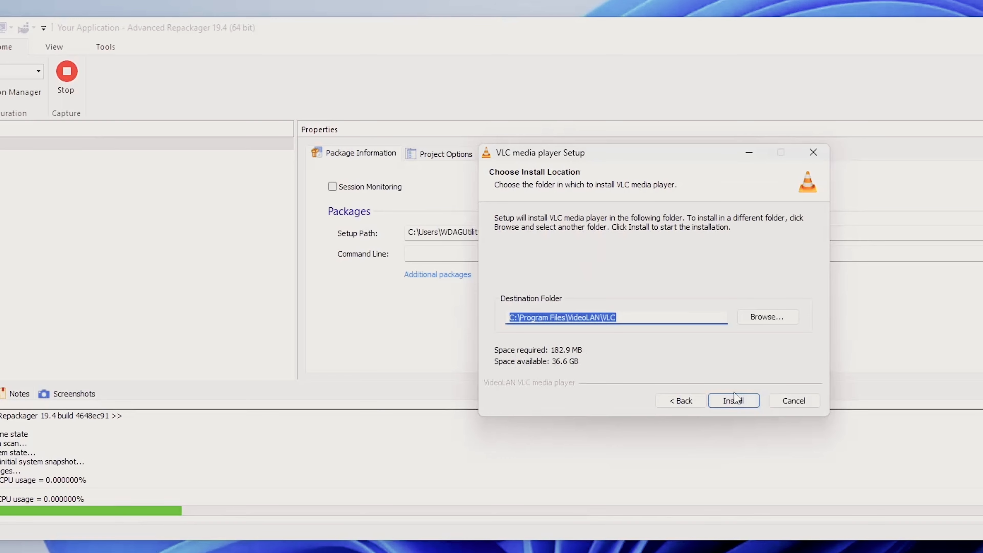
pyautogui.click(734, 401)
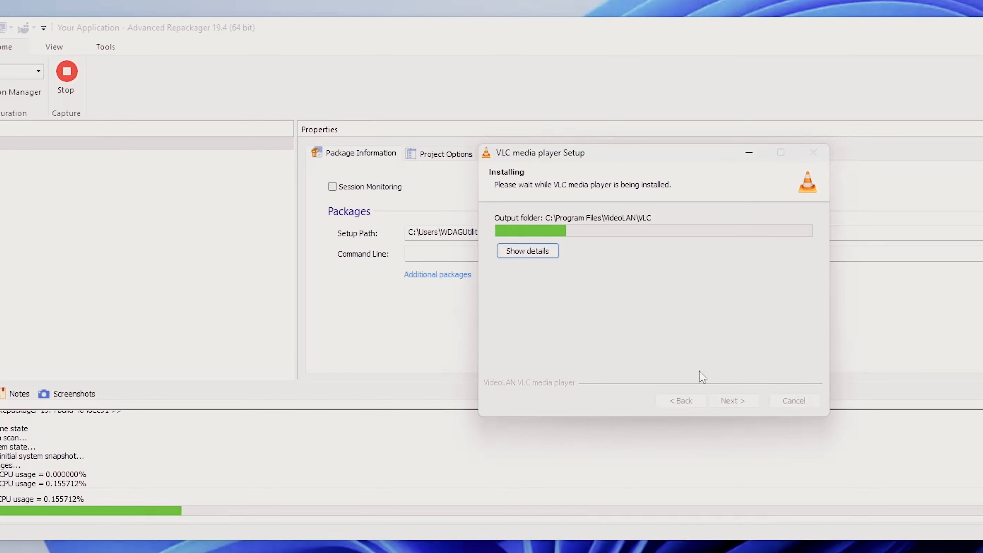
pyautogui.click(741, 403)
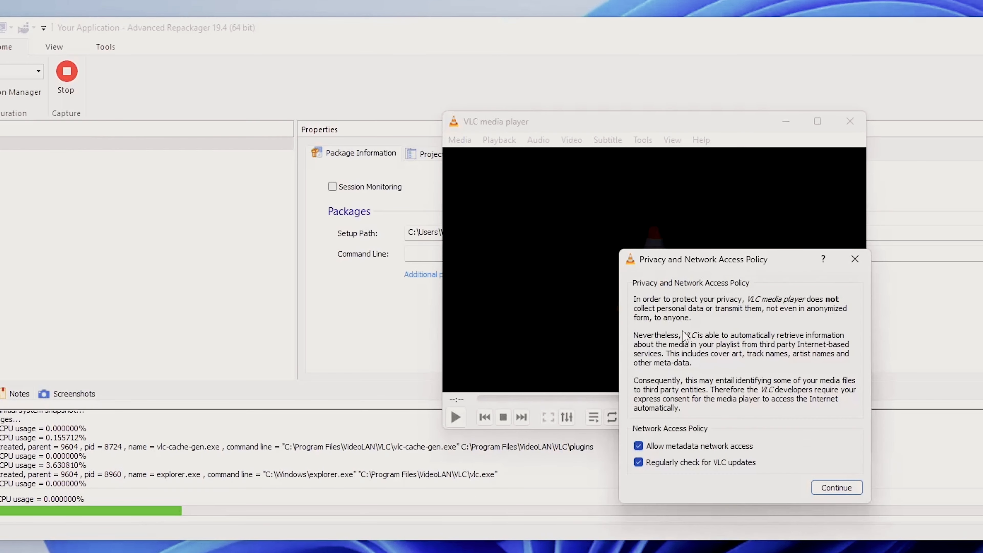
# - Disable metadata network access and regular update checks in VLC's privacy and network access policy, and continue
pyautogui.click(712, 448)
pyautogui.click(734, 462)
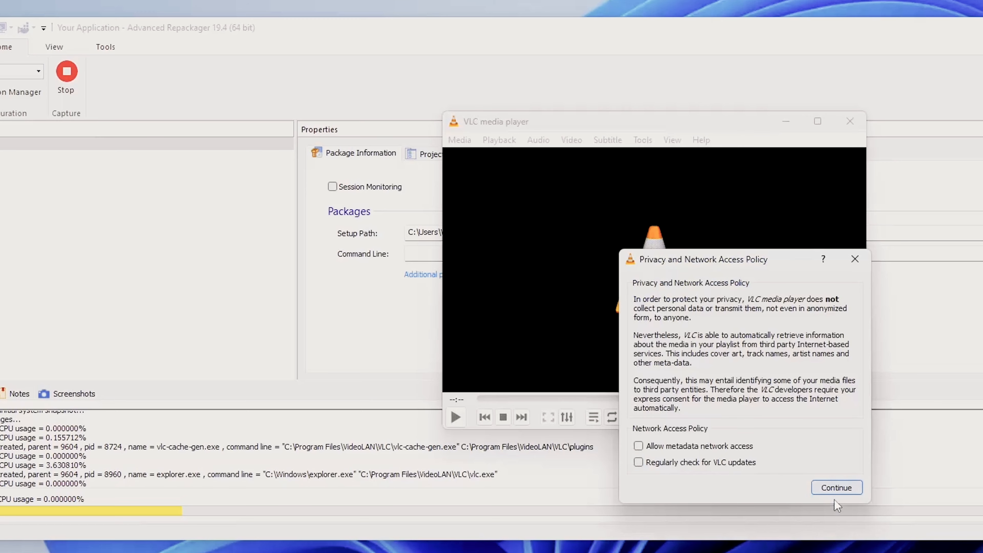
pyautogui.click(828, 489)
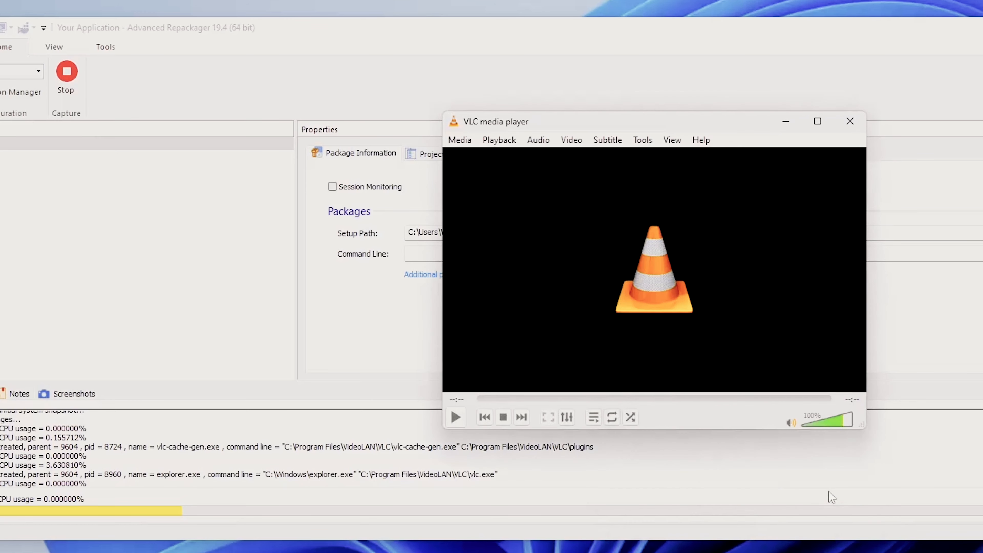
# - Turn off resizing the interface to video size in VLC's interface preferences and save them
pyautogui.click(643, 140)
pyautogui.click(686, 306)
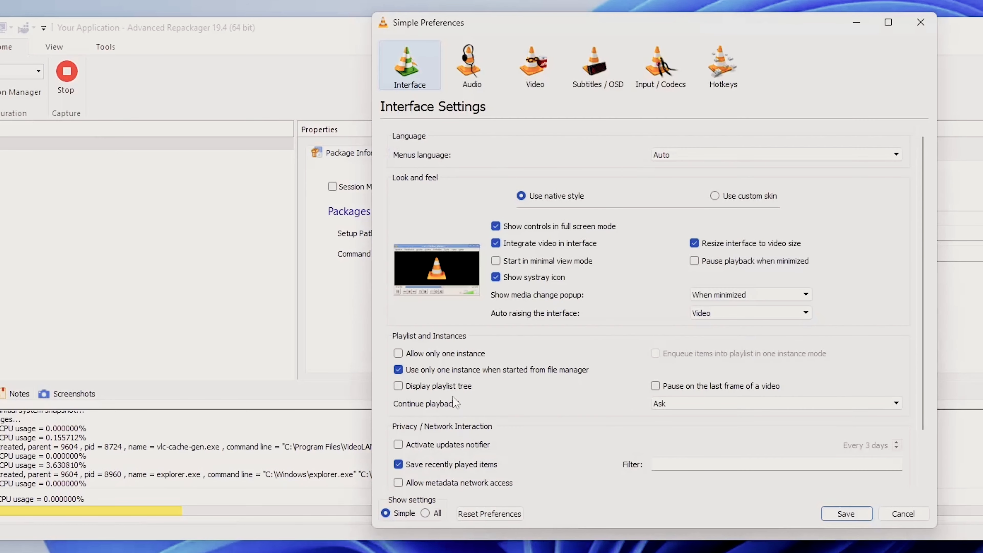
pyautogui.click(694, 243)
pyautogui.click(846, 514)
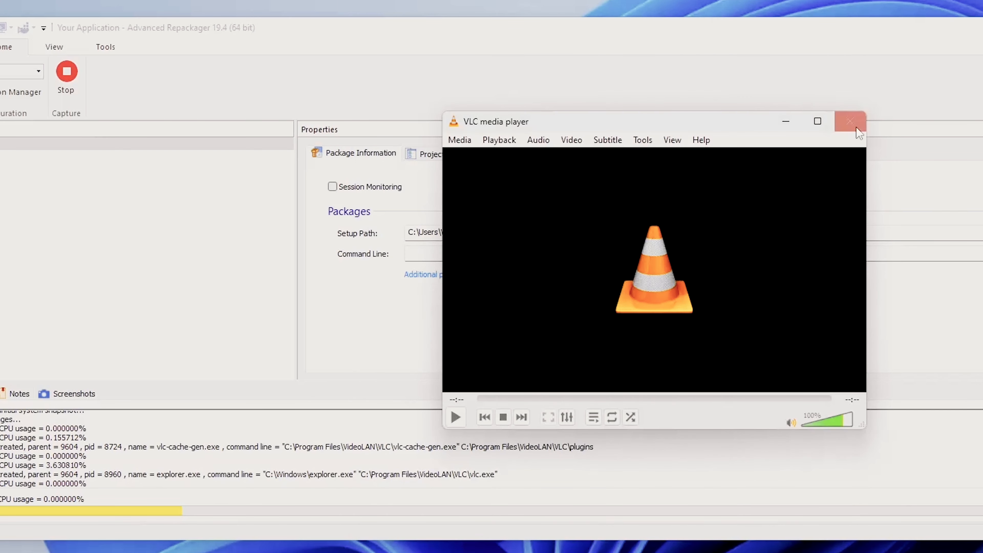
# - Close VLC media player and let the repackager proceed with the capture
pyautogui.click(849, 121)
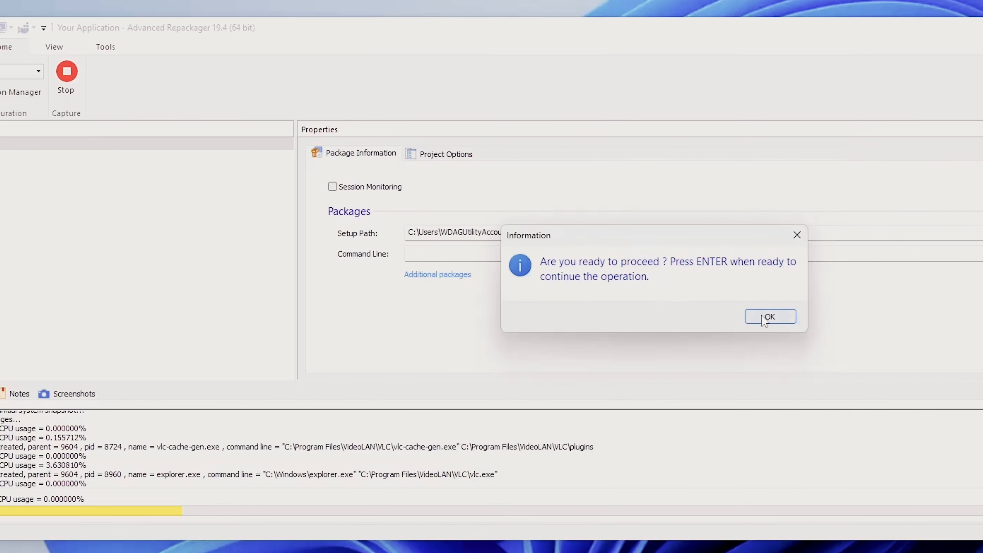
pyautogui.click(769, 318)
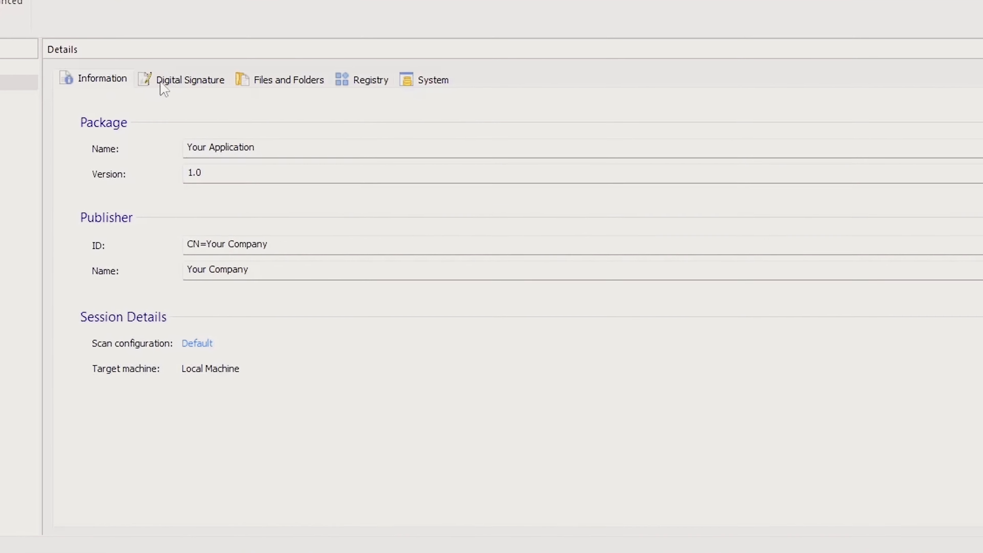
# - Review the captured session's digital signature settings, files and folders, and registry keys under HKEY_LOCAL_MACHINE\SYSTEM
pyautogui.click(175, 76)
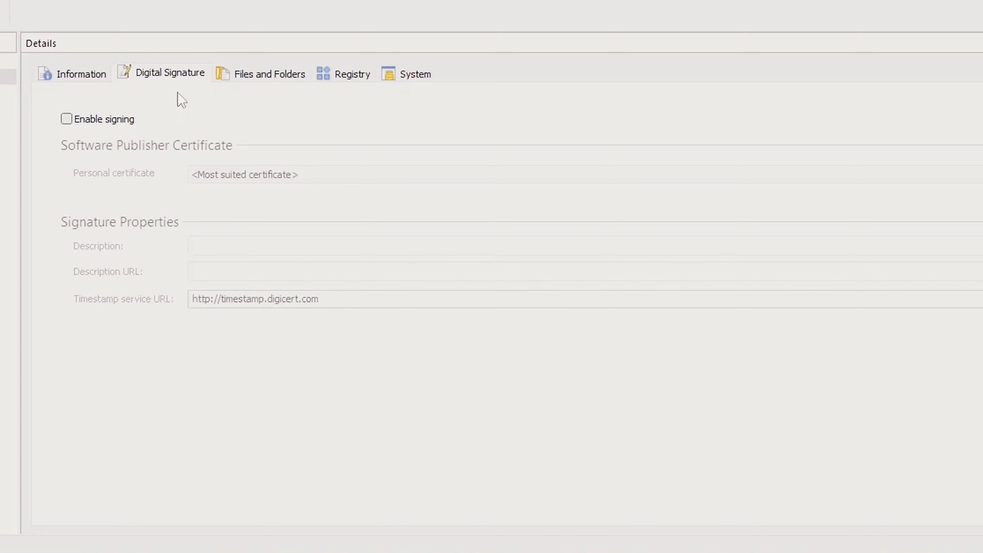
pyautogui.click(248, 79)
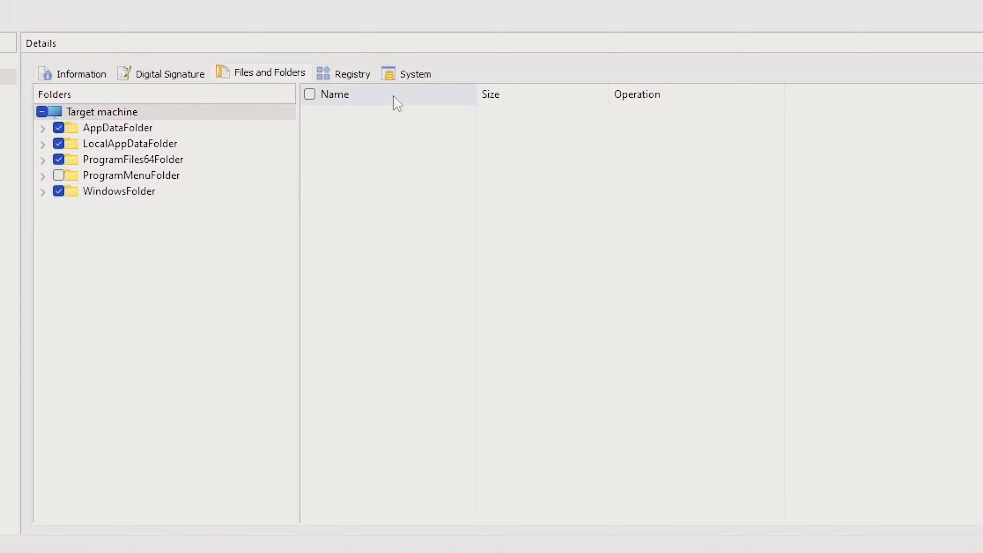
pyautogui.click(362, 76)
pyautogui.click(43, 144)
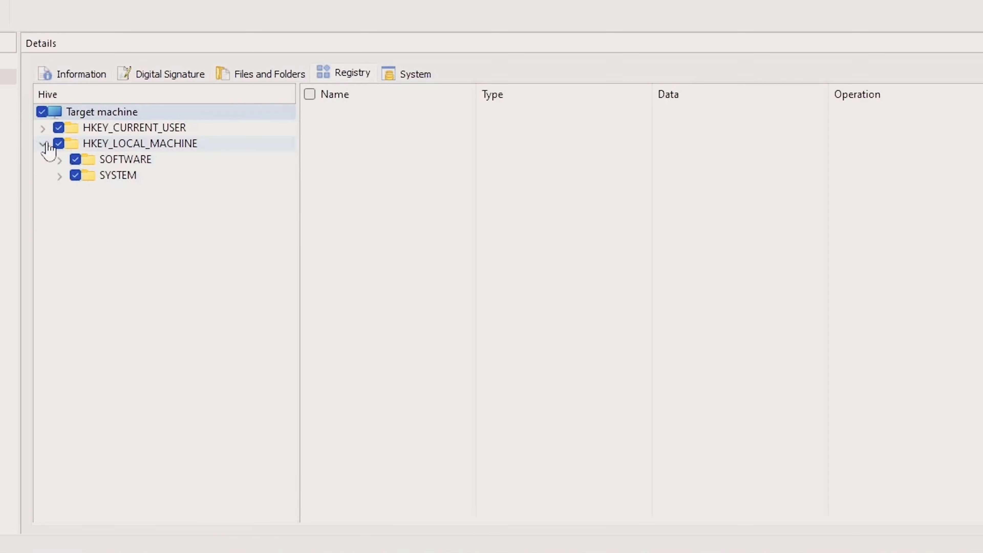
pyautogui.click(70, 179)
pyautogui.click(59, 176)
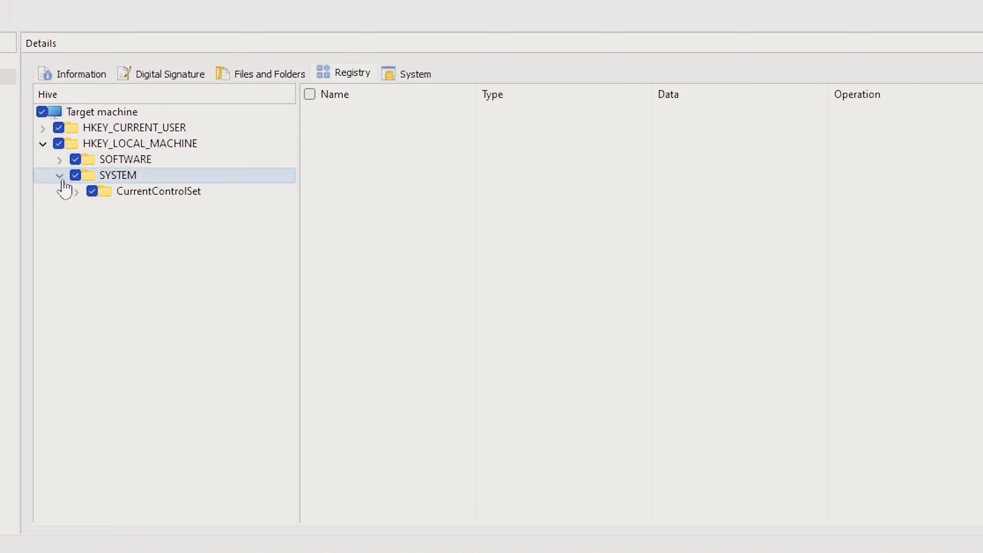
# - Review the captured system changes, from shortcuts, scheduled tasks, users and Msix fixups through services and firewall entries to file associations
pyautogui.click(404, 67)
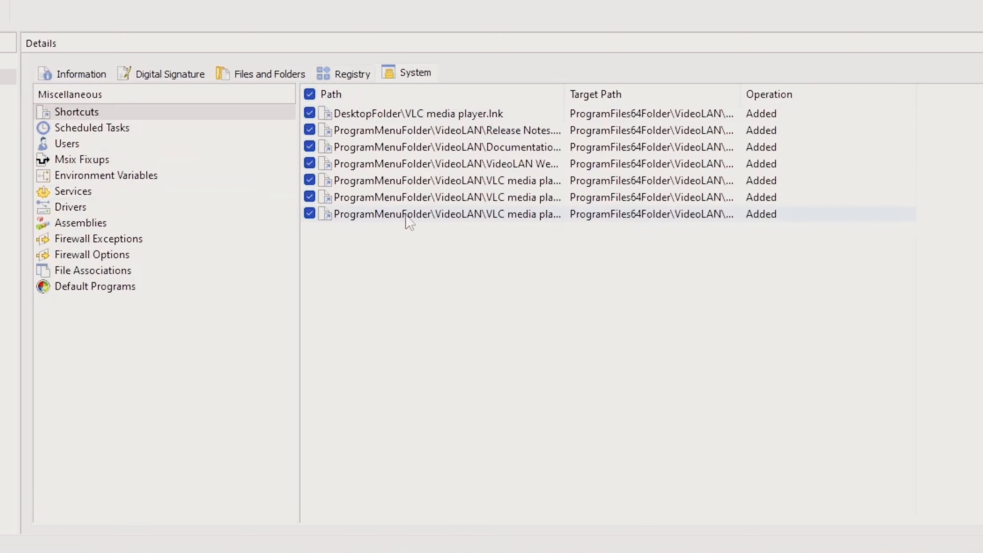
pyautogui.click(143, 129)
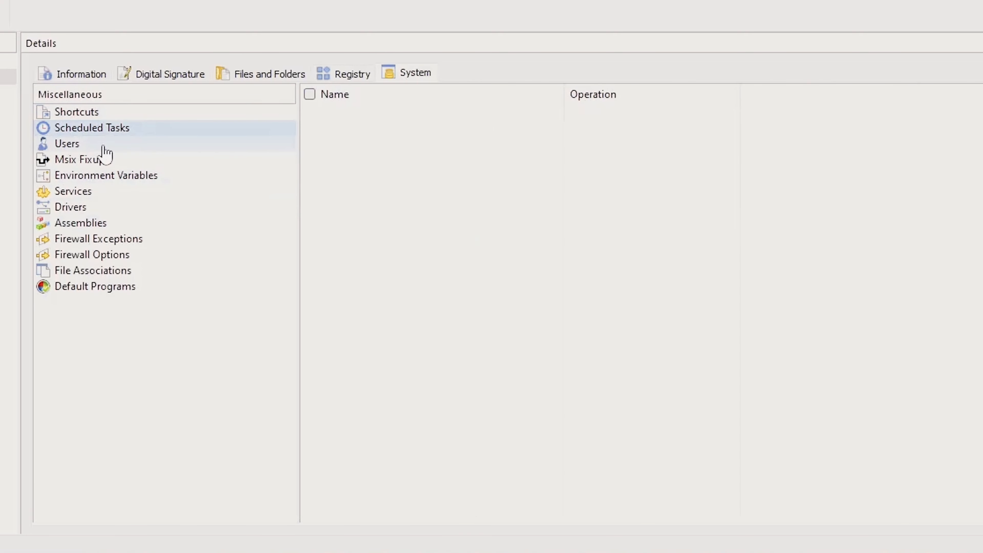
pyautogui.click(107, 146)
pyautogui.click(133, 159)
pyautogui.click(202, 179)
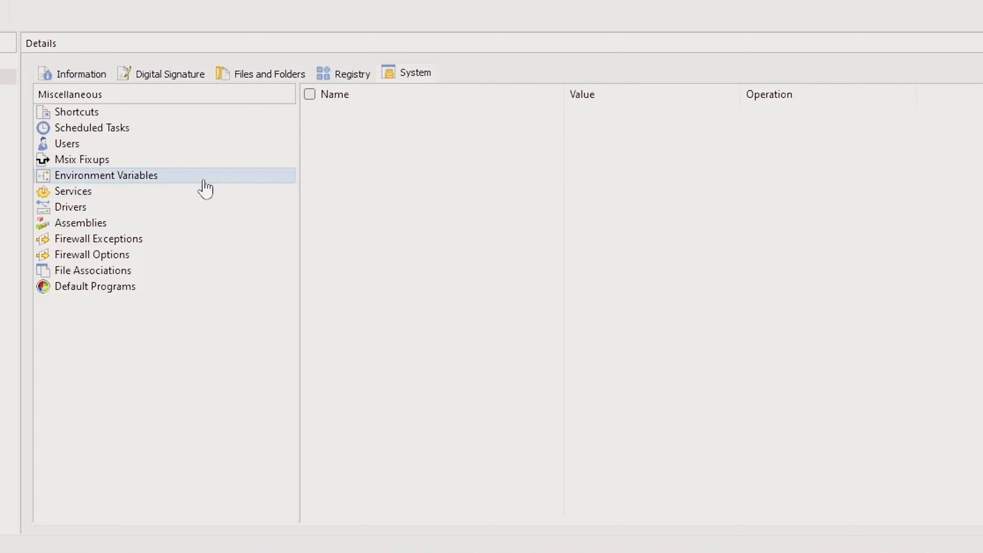
pyautogui.click(149, 193)
pyautogui.click(138, 239)
pyautogui.click(132, 255)
pyautogui.click(128, 271)
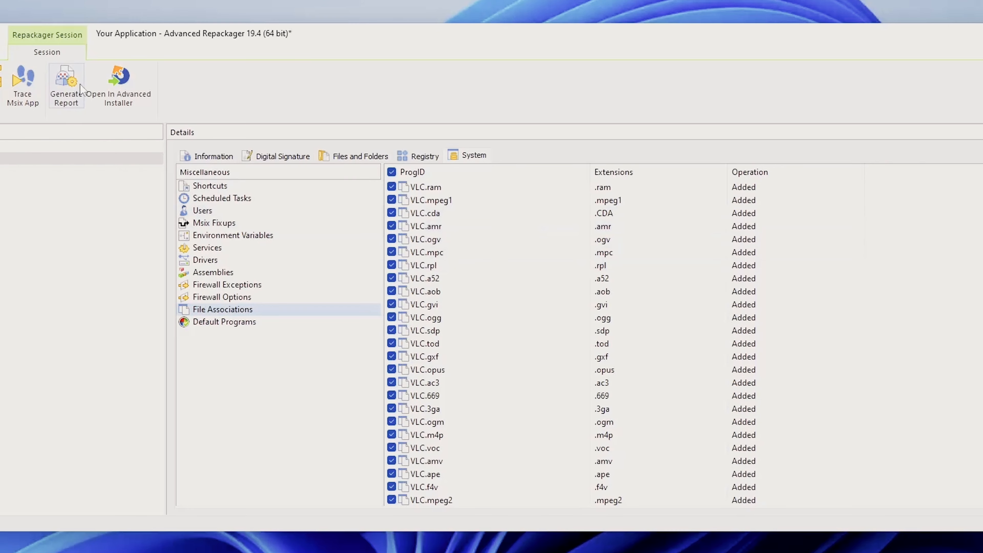
# - Open the captured session as an Advanced Installer project and set the product name to VLC Media Player
pyautogui.click(131, 105)
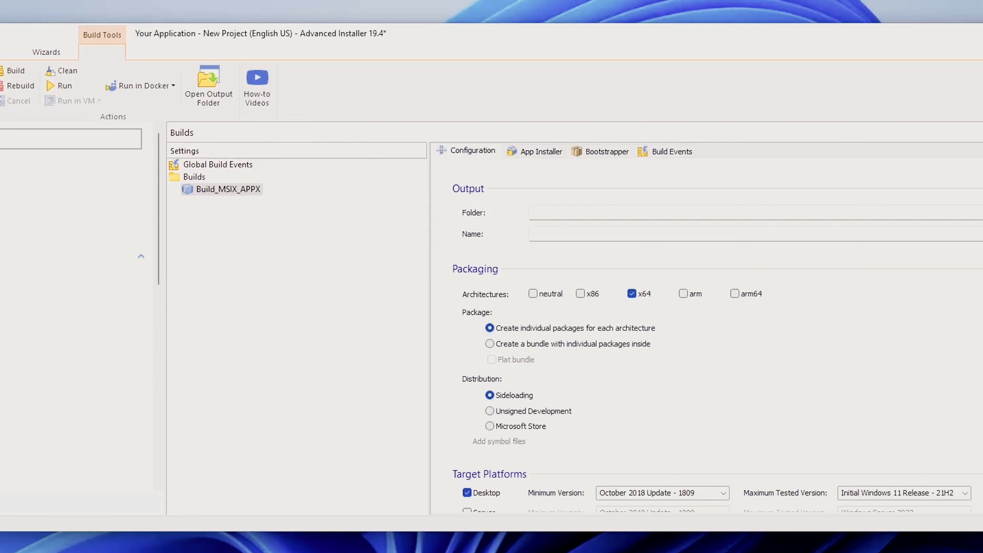
pyautogui.click(144, 199)
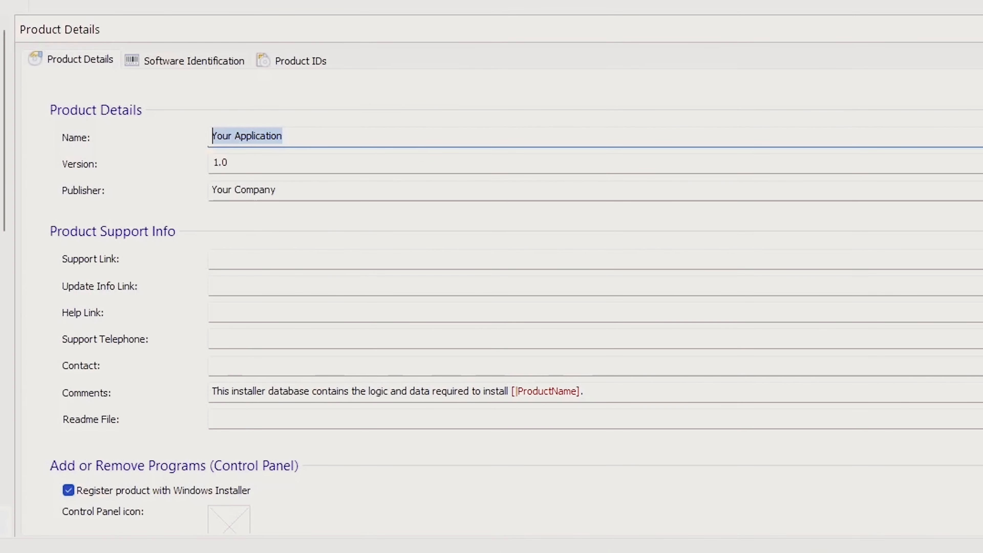
pyautogui.write('VLC Media Player')
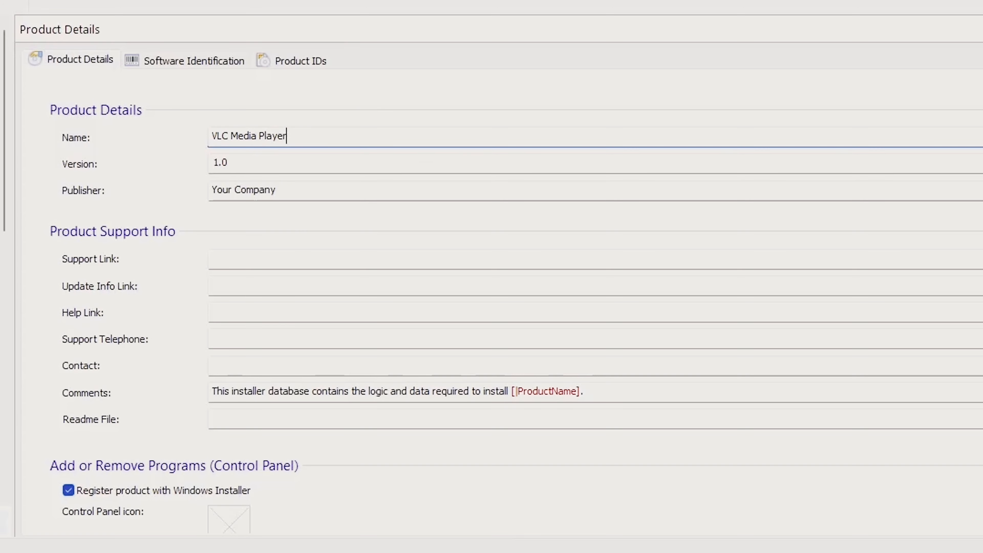
# - Set the product version to 3.0.12 and the publisher to VideoLAN, keeping the existing product code
pyautogui.click(213, 163)
pyautogui.hotkey('ctrl', 'a')
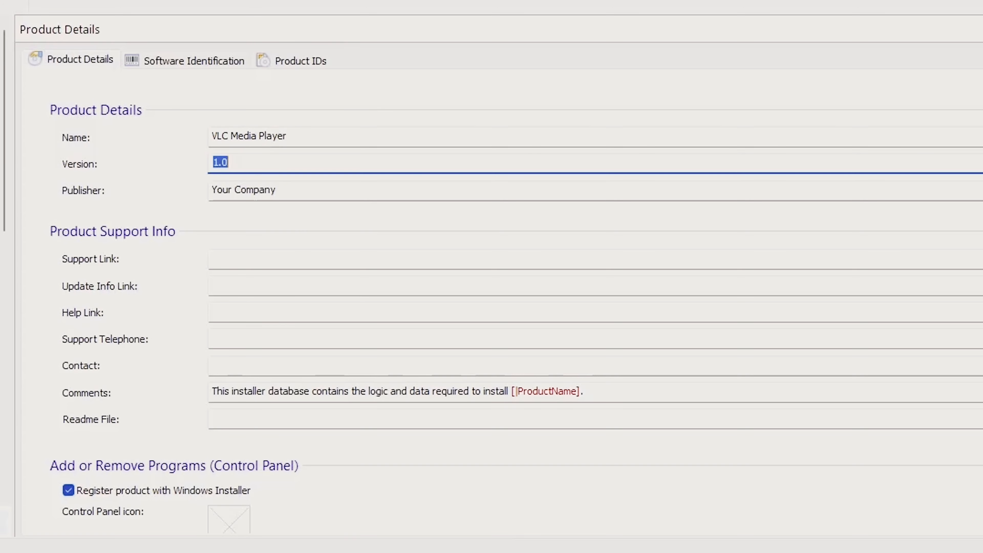
pyautogui.write('3')
pyautogui.press('Tab')
pyautogui.write('Vide')
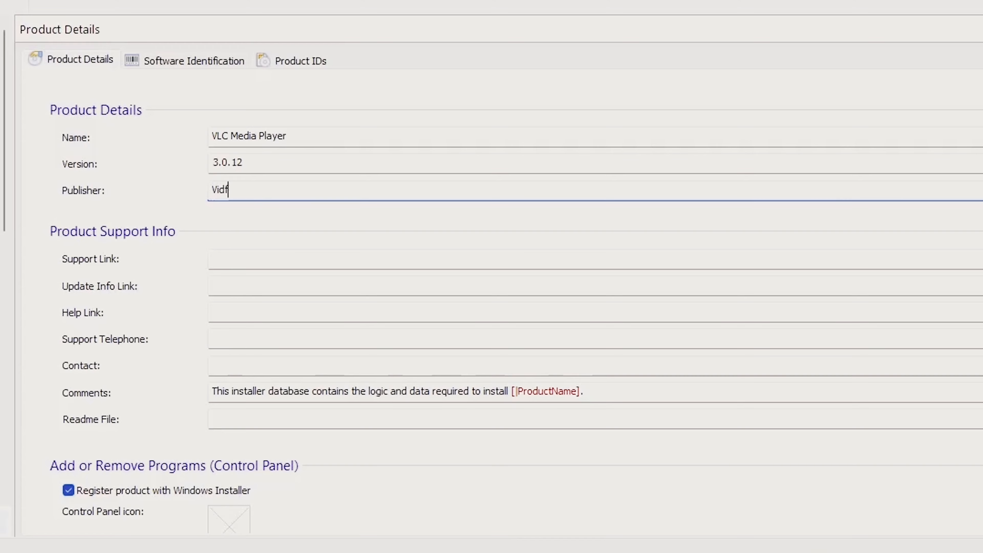
pyautogui.write('oLAN')
pyautogui.scroll(-3, 503, 302)
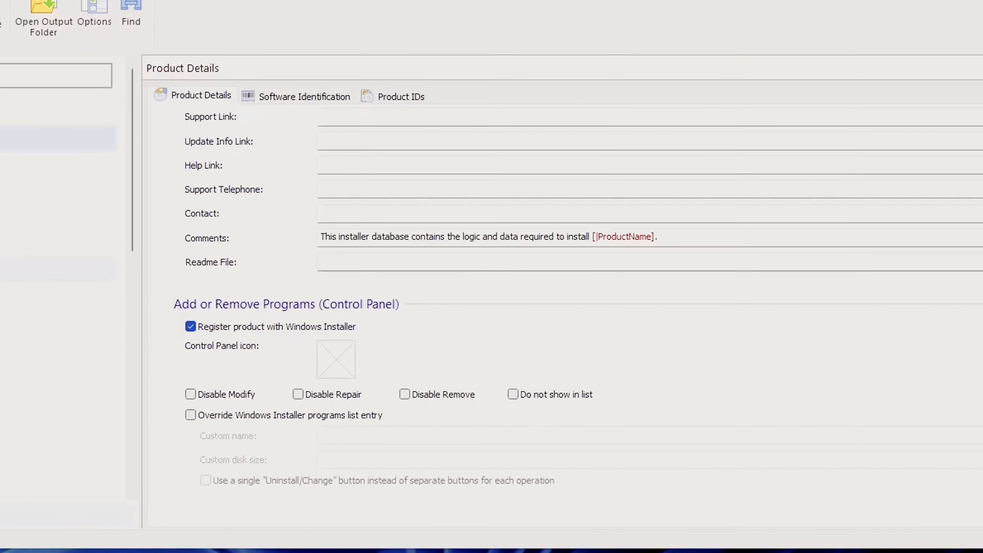
pyautogui.click(114, 212)
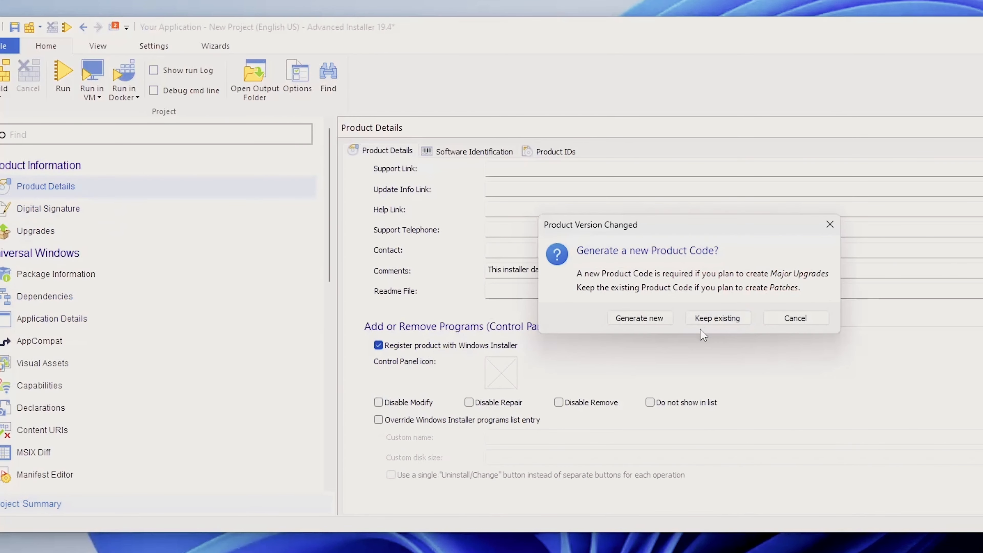
pyautogui.click(702, 321)
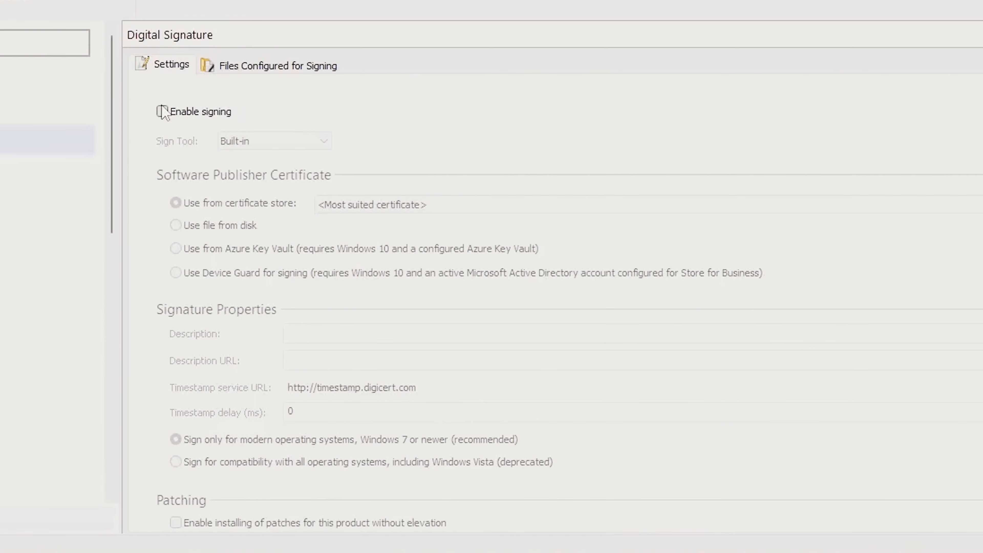
# - Enable digital signing with the digital-sign-no-pass certificate file from the Desktop and synchronize the Publisher ID with it
pyautogui.click(279, 154)
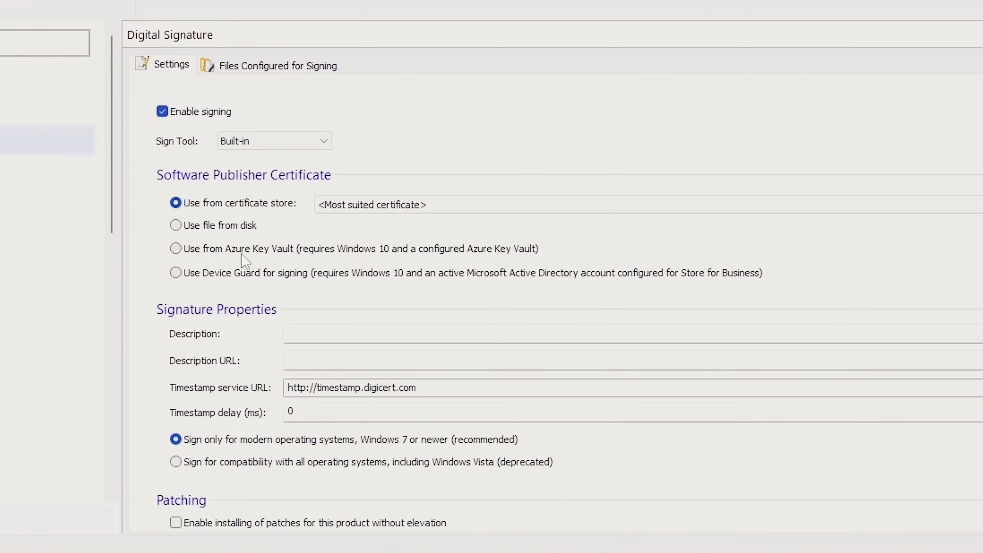
pyautogui.click(238, 227)
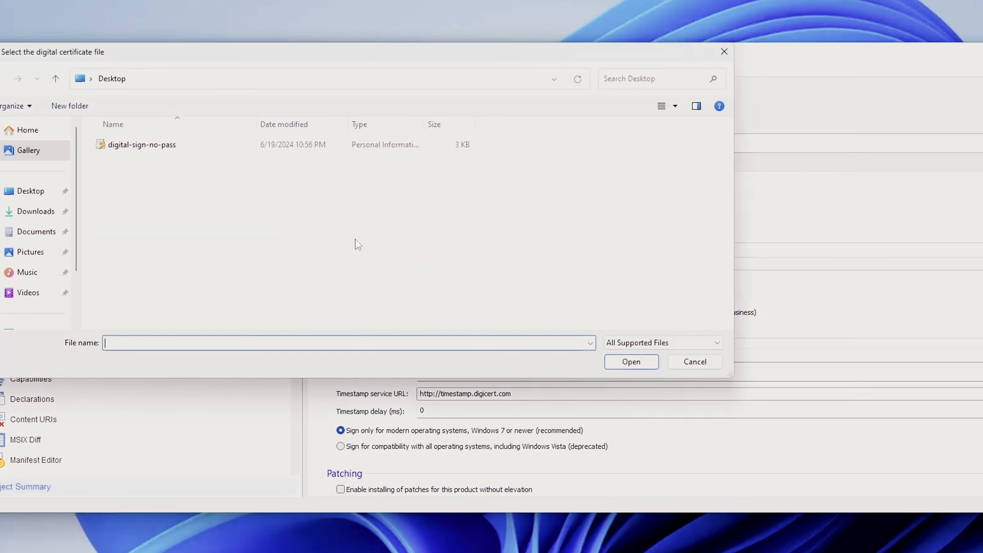
pyautogui.doubleClick(140, 149)
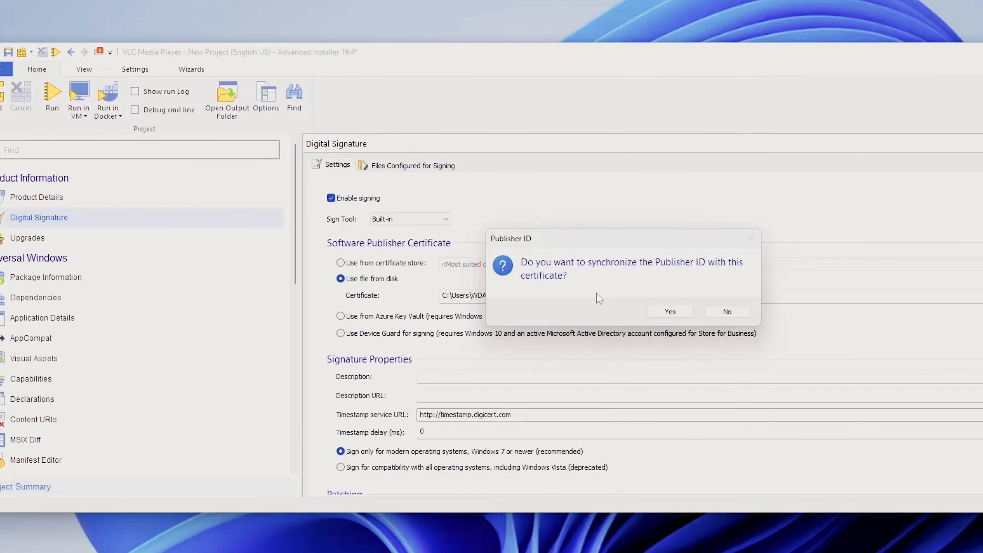
pyautogui.click(672, 313)
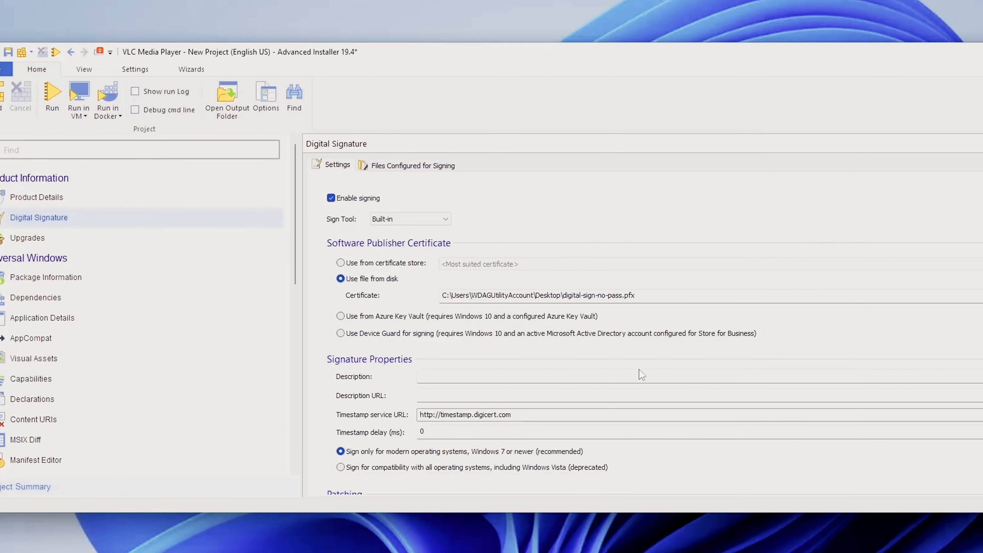
# - Set the package ID to VLCMediaPlayer.VideLAN in the package information
pyautogui.click(120, 280)
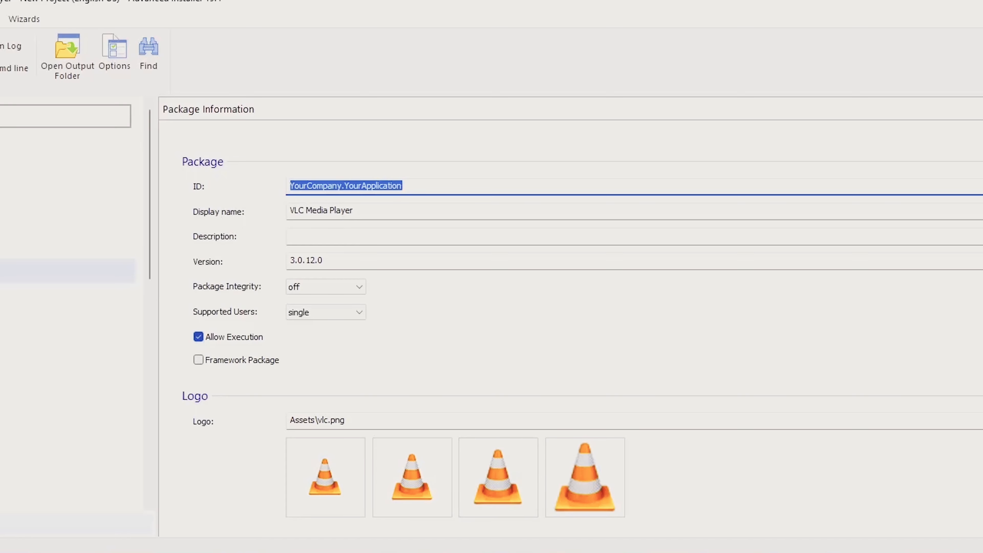
pyautogui.moveTo(483, 519)
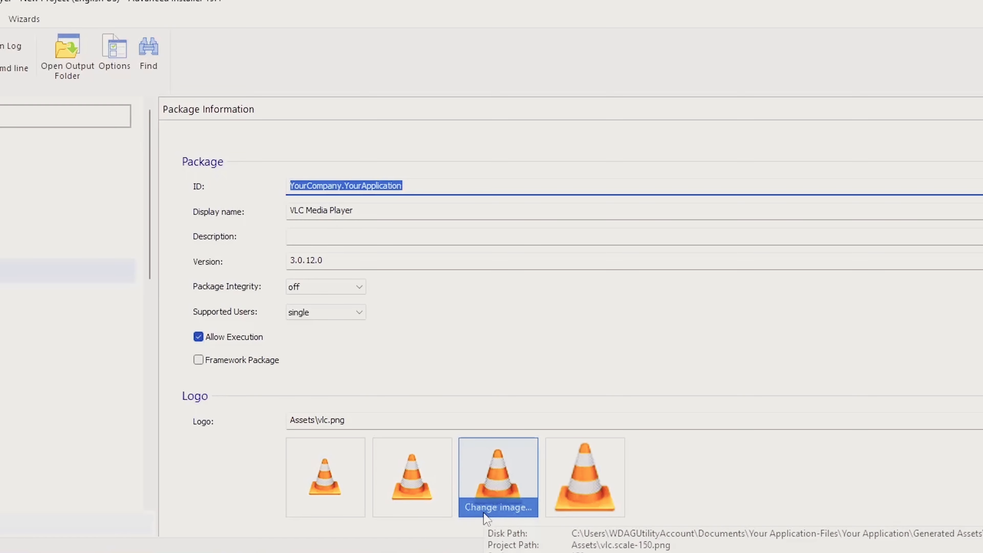
pyautogui.write('VLCMediaPlayer.VideLAN')
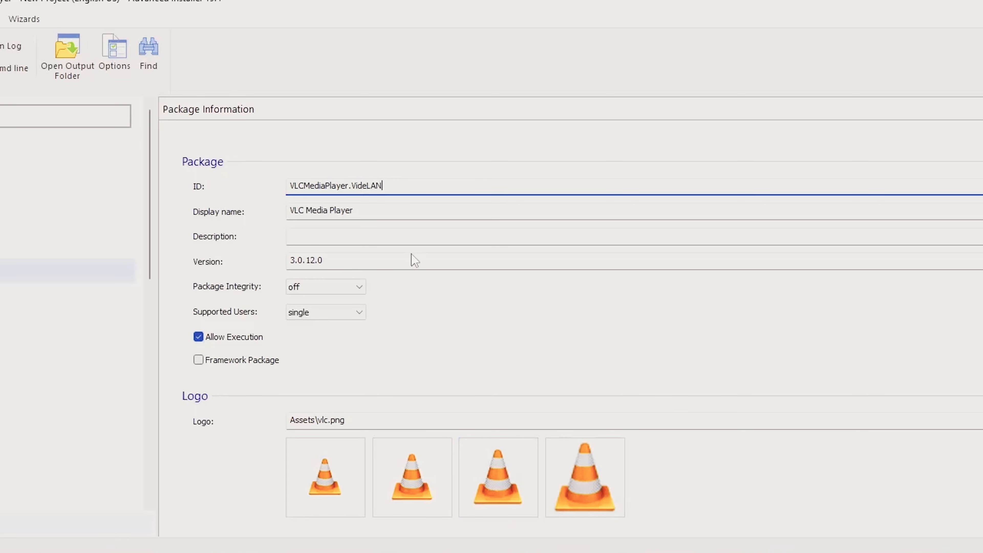
# - Review the remaining package information, from description, integrity and supported users to logo, publisher, migration and virtualization settings
pyautogui.click(399, 235)
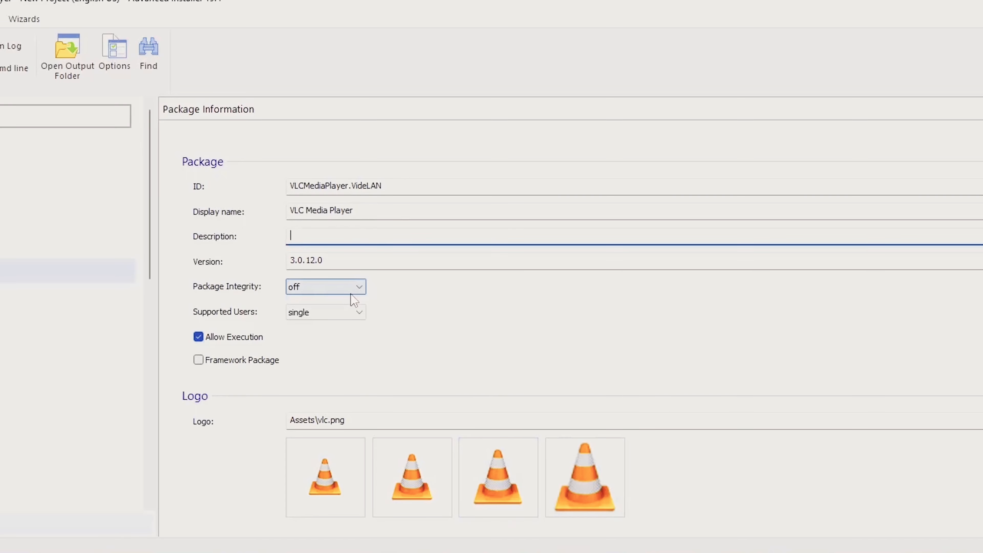
pyautogui.scroll(-2, 388, 312)
pyautogui.scroll(-1, 244, 278)
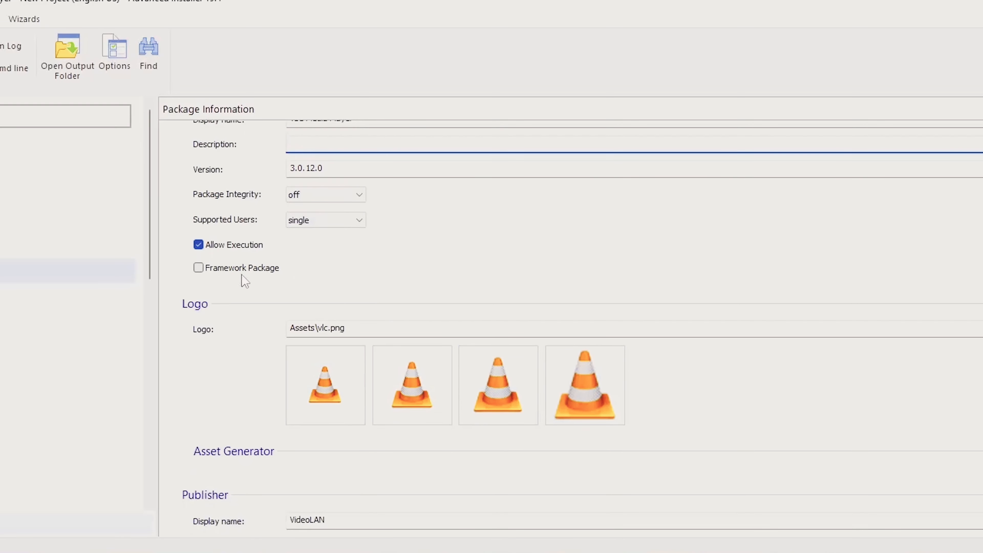
pyautogui.scroll(-3, 229, 290)
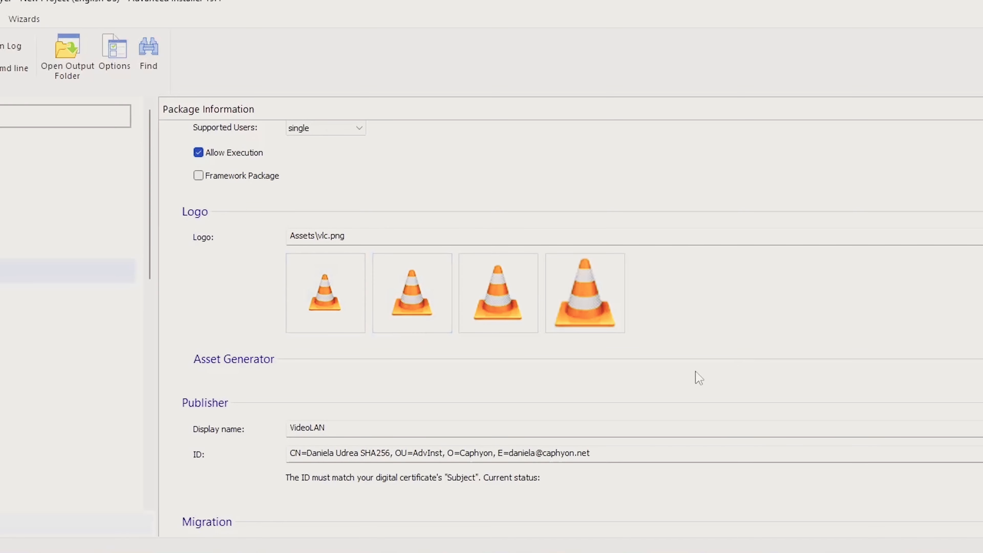
pyautogui.scroll(-3, 255, 349)
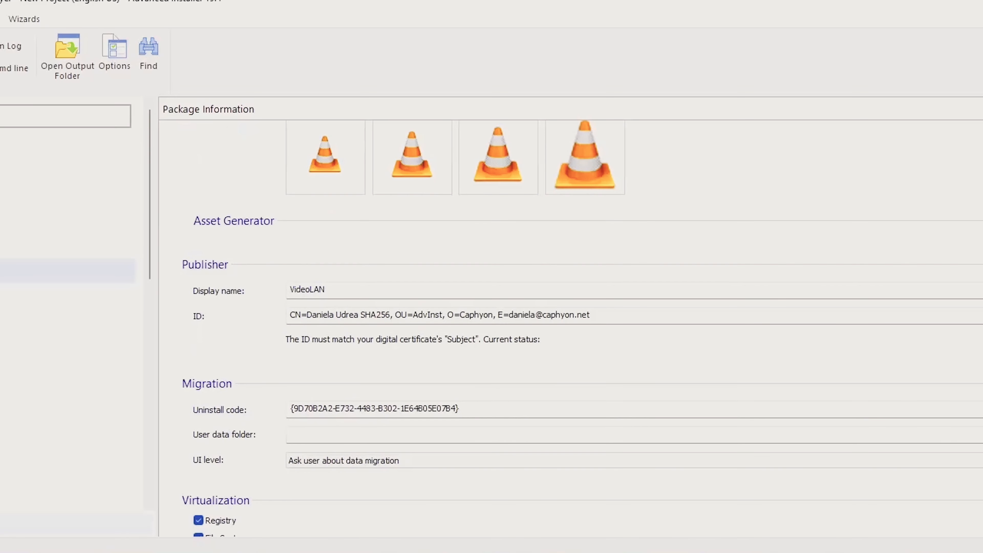
pyautogui.scroll(-1, 270, 441)
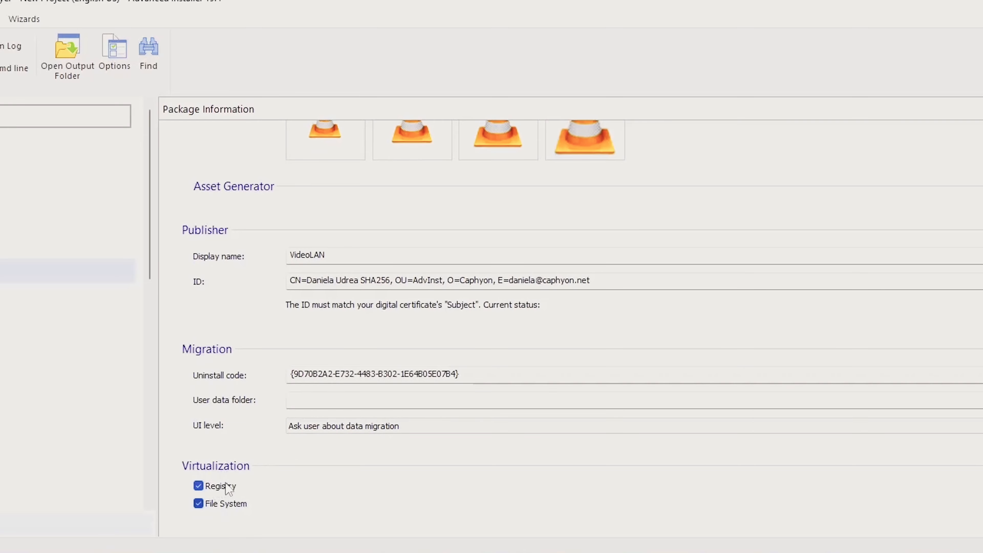
# - Examine the form for a new package dependency and the file types accepted when adding an existing package as a dependency
pyautogui.click(93, 300)
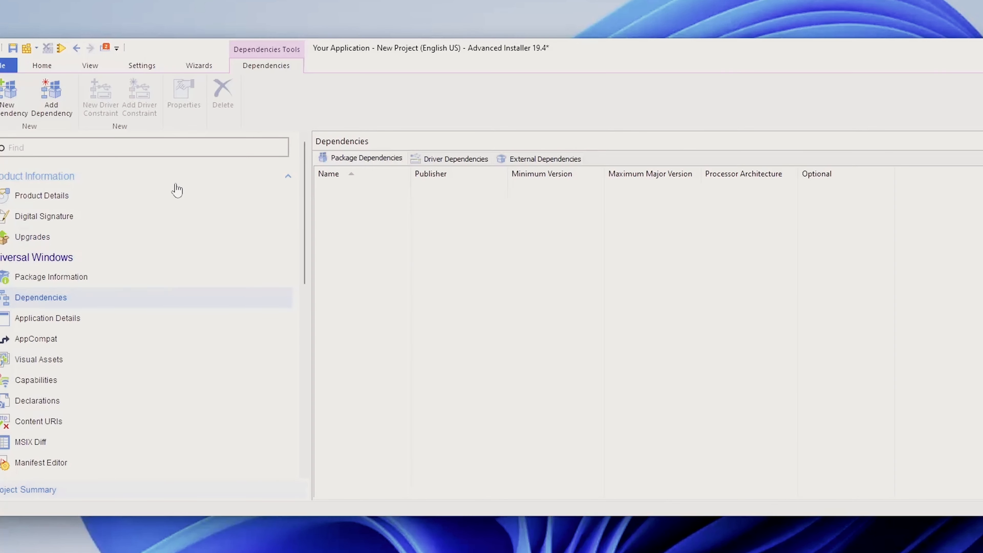
pyautogui.click(10, 111)
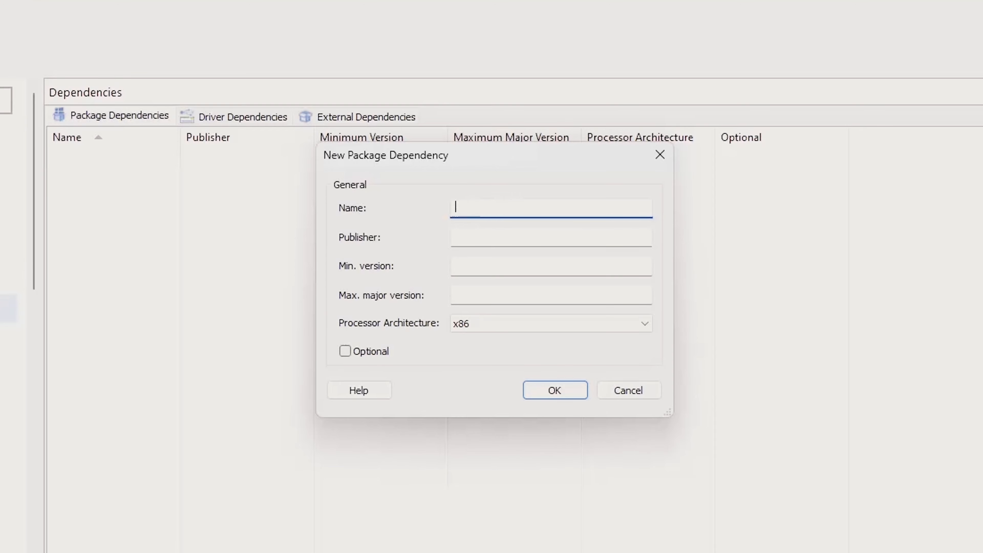
pyautogui.click(630, 391)
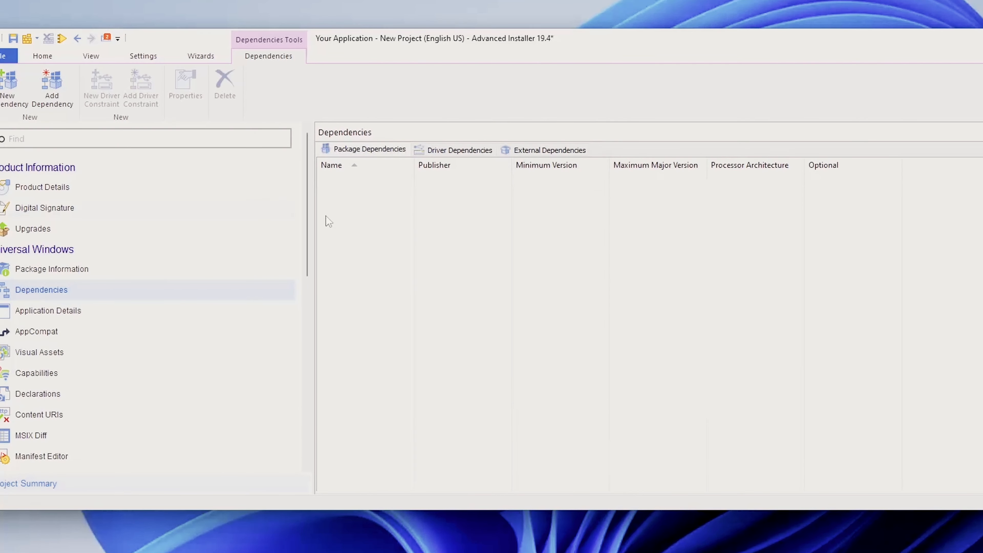
pyautogui.click(40, 99)
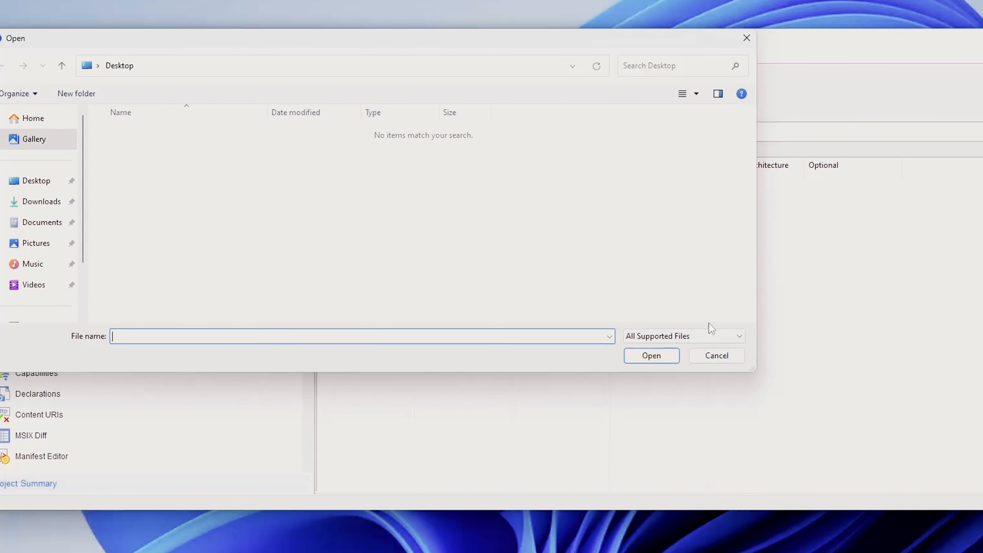
pyautogui.click(701, 337)
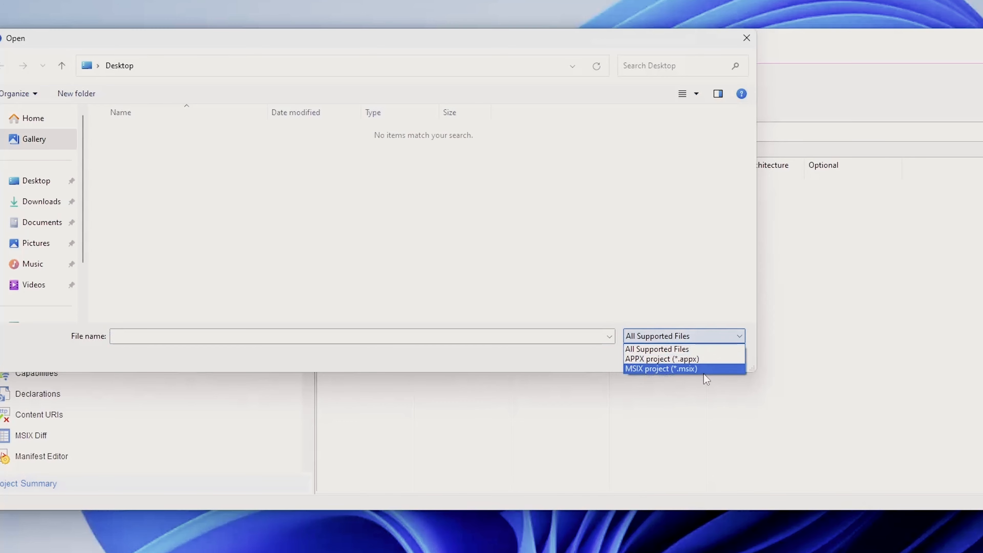
pyautogui.click(647, 312)
pyautogui.click(732, 361)
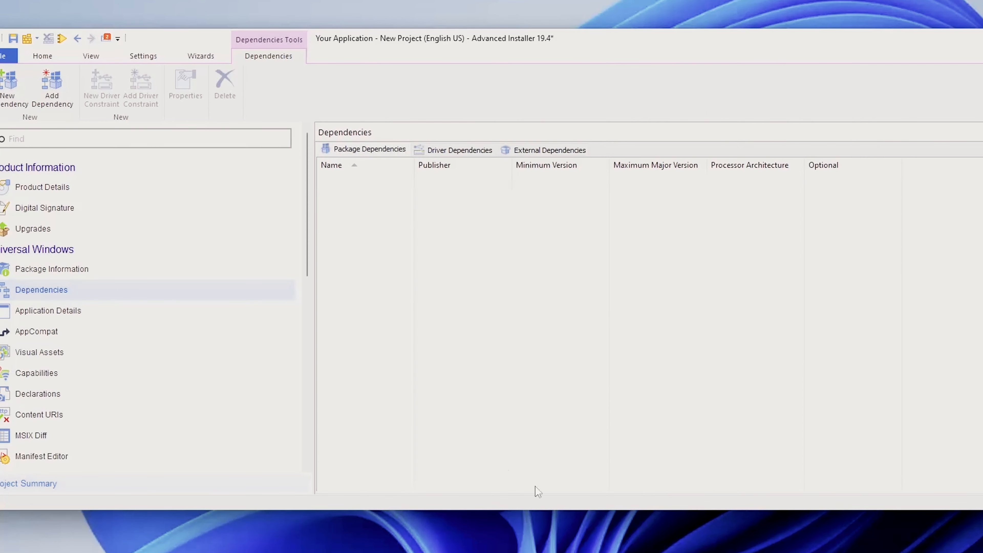
# - Add Notes-x64.msix from the Desktop as a package dependency and widen the Name column to show its full name
pyautogui.click(557, 552)
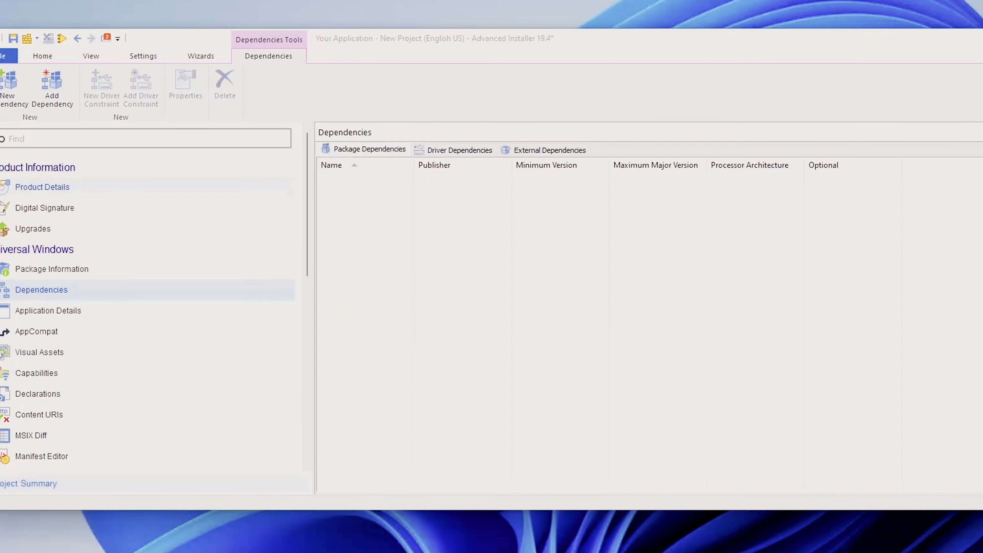
pyautogui.click(67, 102)
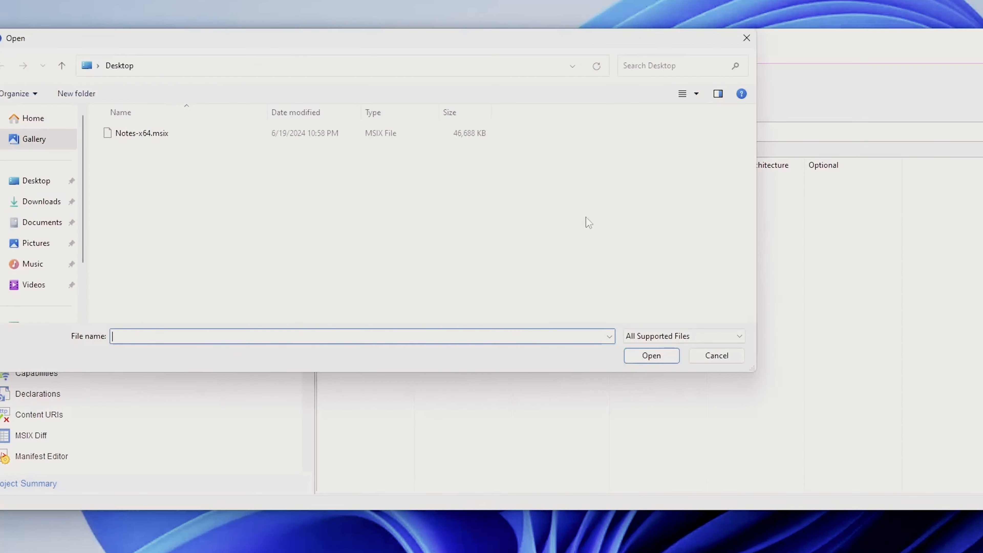
pyautogui.doubleClick(128, 133)
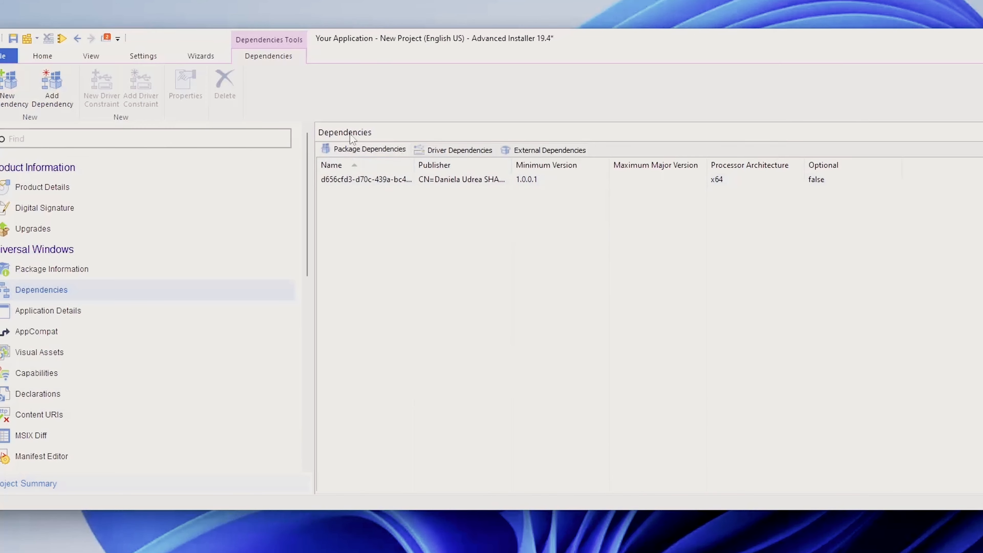
pyautogui.moveTo(411, 166); pyautogui.dragTo(492, 165)
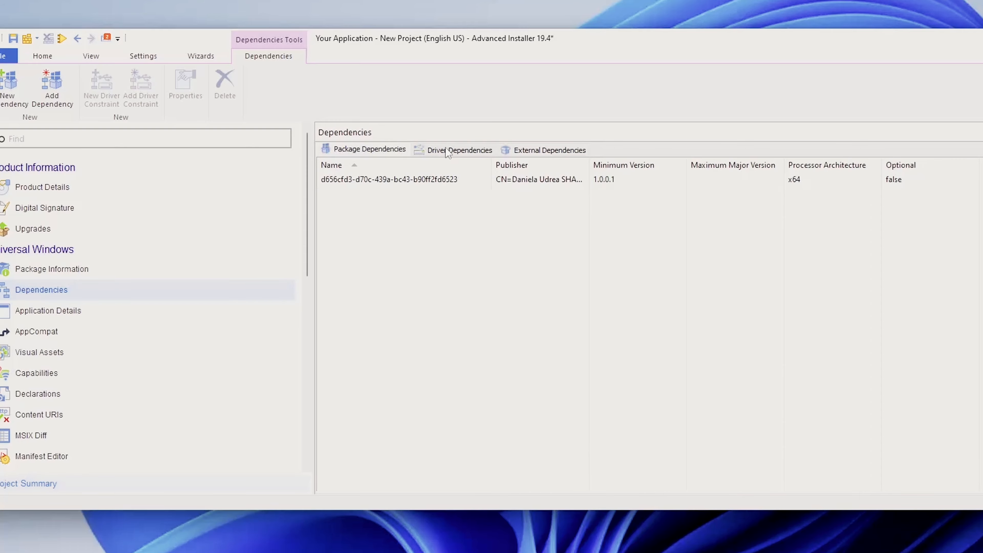
# - Create a new driver dependency with the default name in the project's driver dependencies
pyautogui.click(436, 151)
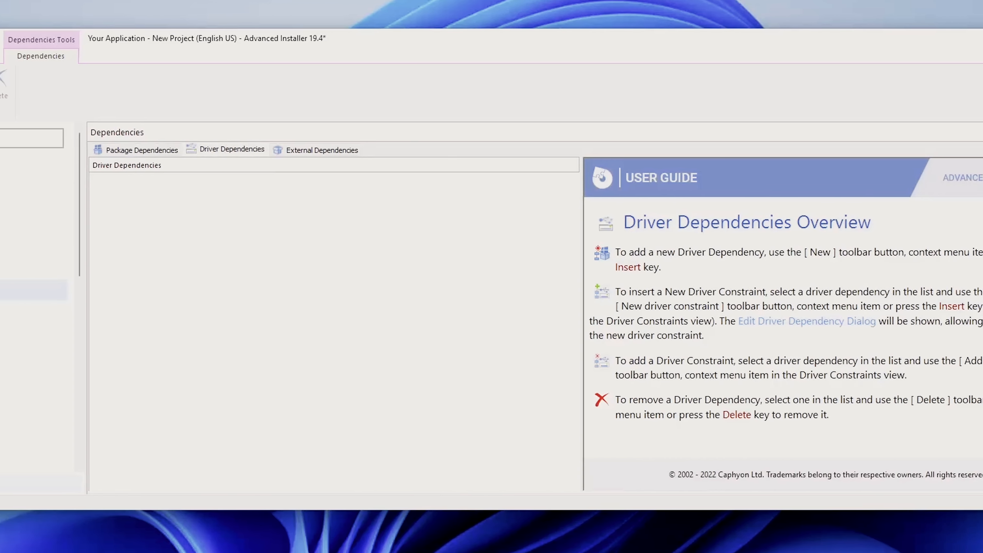
pyautogui.press('Insert')
pyautogui.rightClick(112, 181)
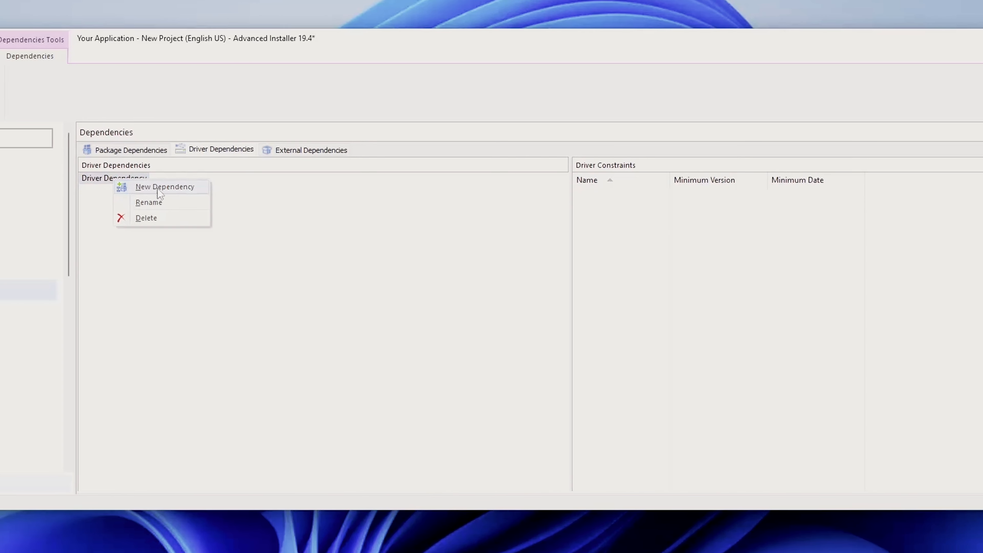
# - Examine which file types are accepted when adding an existing driver constraint to the driver dependency, and cancel the file selection
pyautogui.rightClick(635, 230)
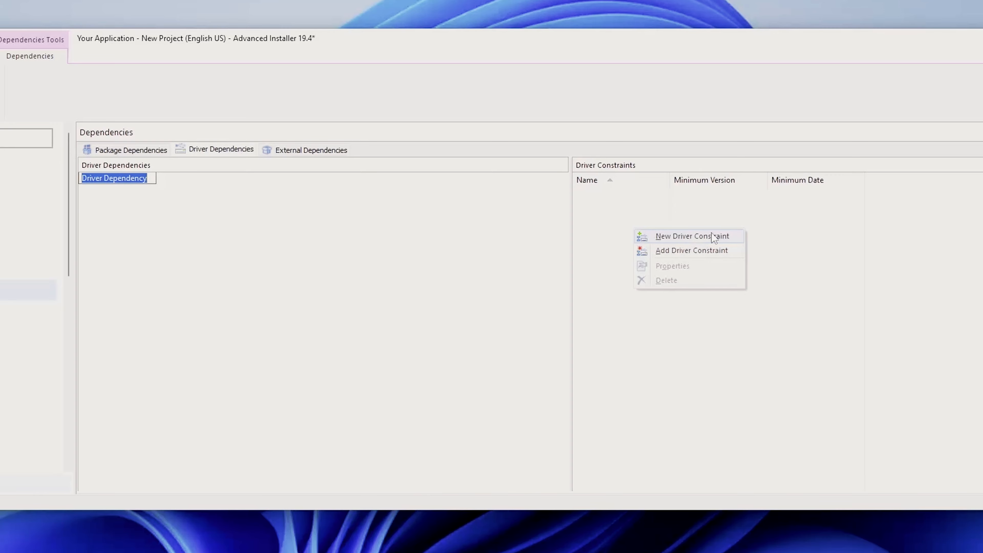
pyautogui.click(714, 251)
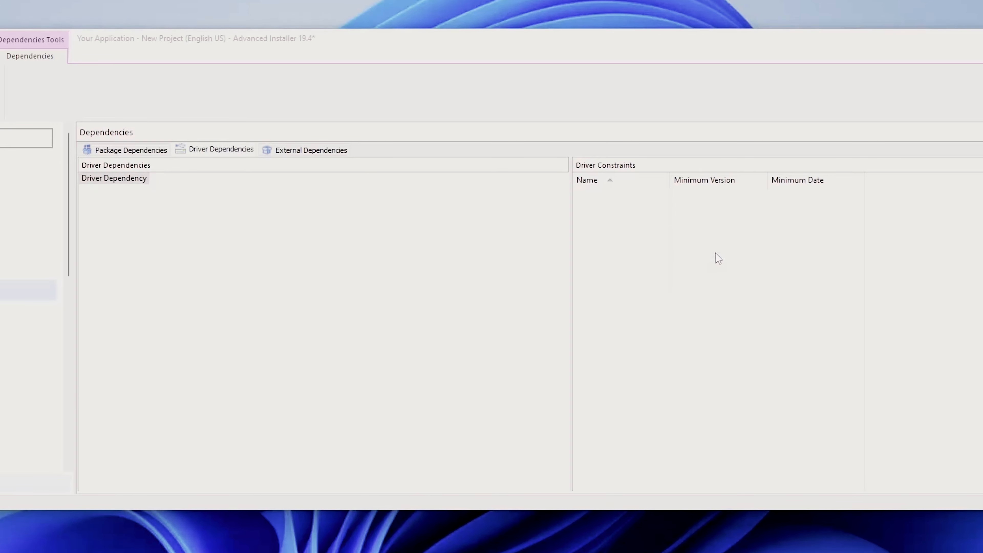
pyautogui.click(436, 333)
pyautogui.click(449, 334)
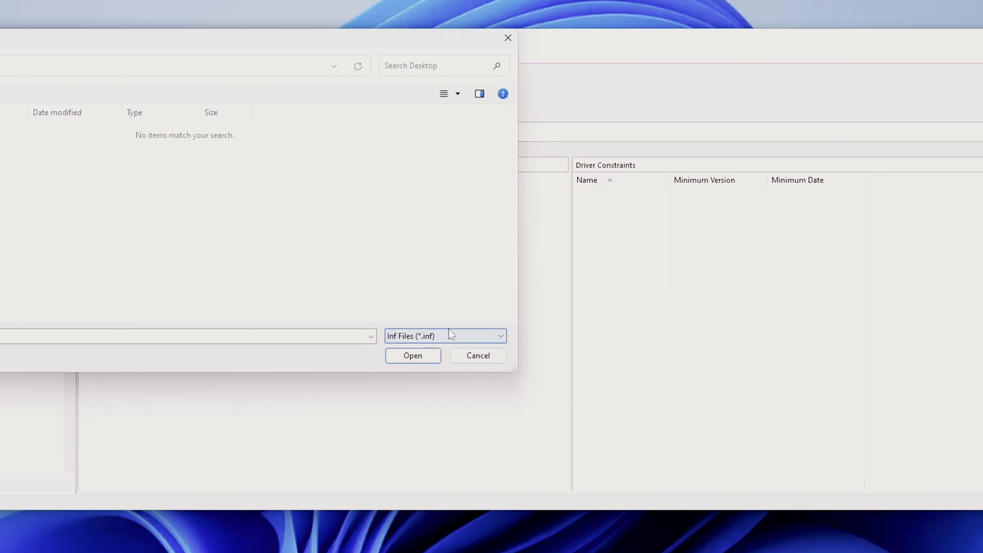
pyautogui.click(479, 355)
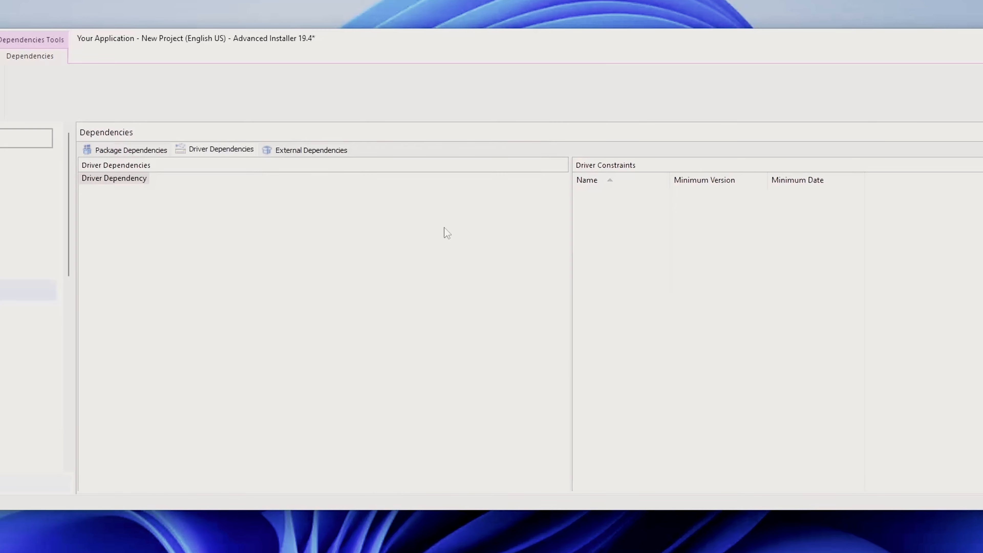
# - Examine the external dependency settings for WebView 2, including how adding it affects the optional flag and minimum version
pyautogui.click(311, 151)
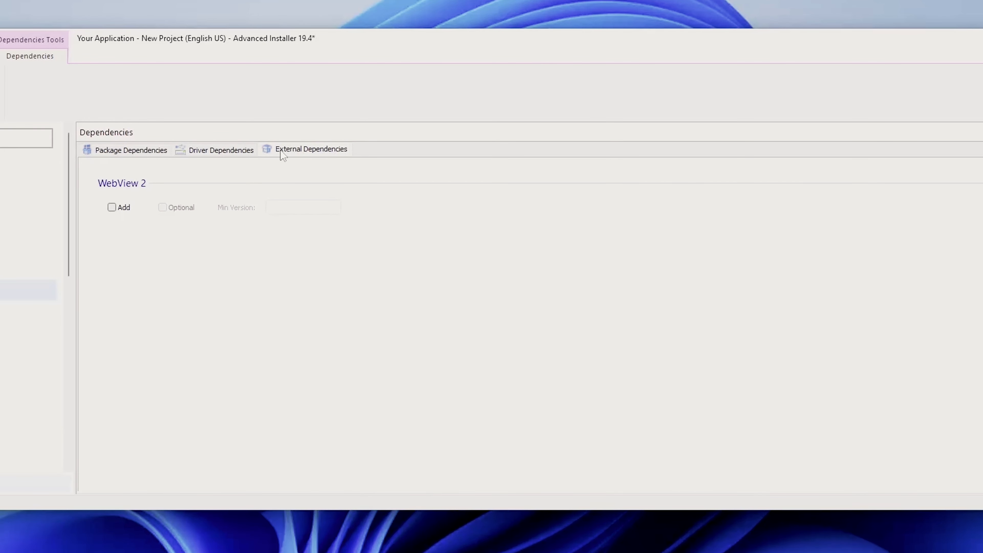
pyautogui.click(111, 208)
pyautogui.click(162, 209)
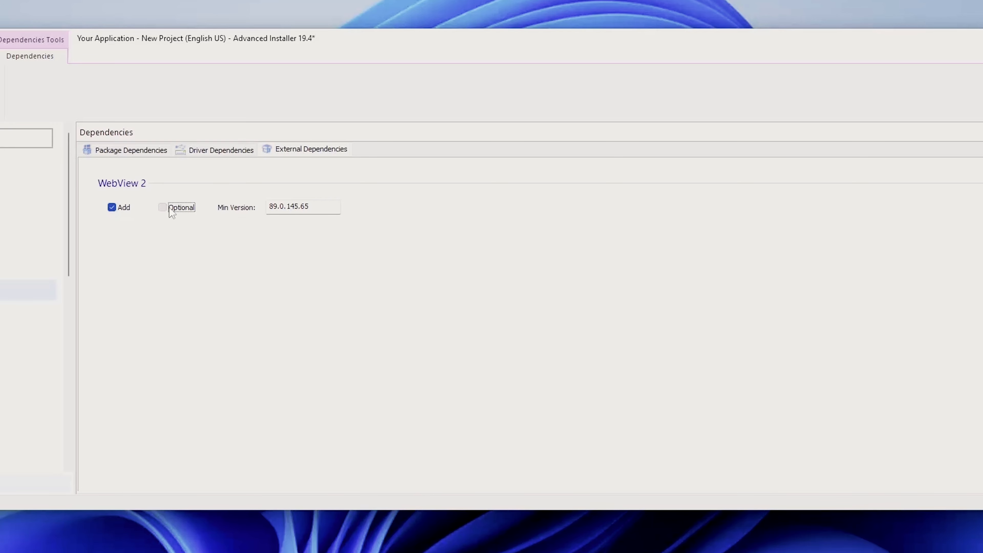
pyautogui.click(191, 209)
pyautogui.click(112, 208)
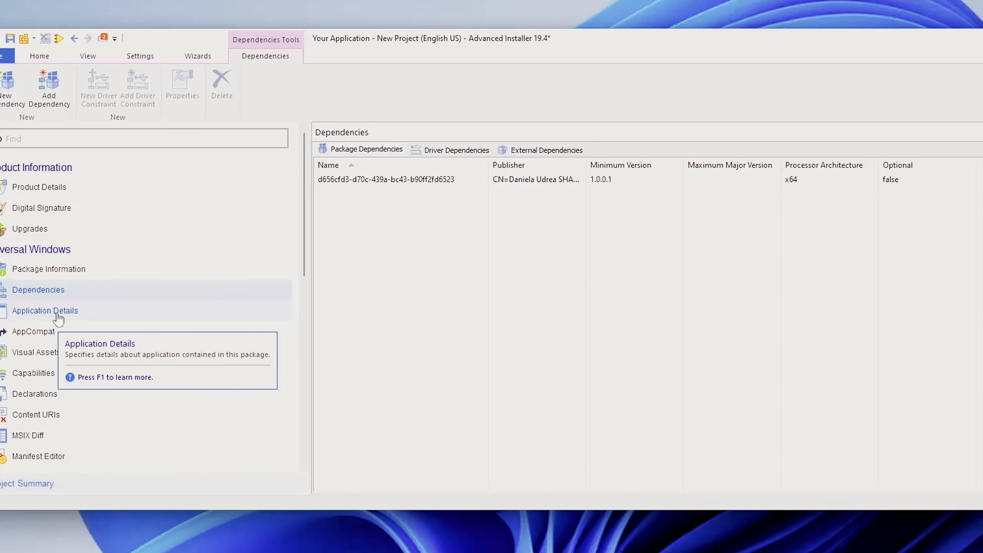
# - Review the general, start point and rotation details of the three VLC media player applications in the package
pyautogui.click(57, 313)
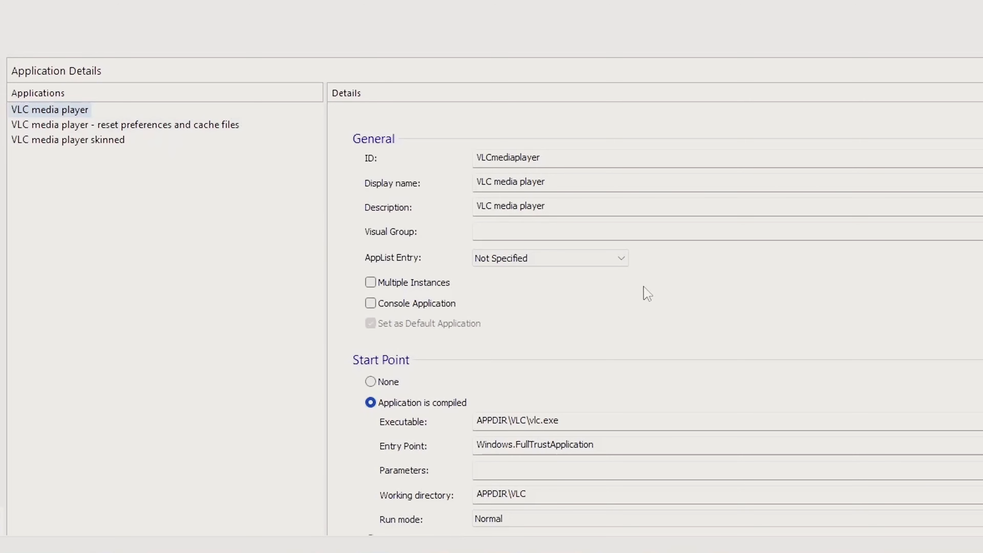
pyautogui.scroll(-5, 647, 294)
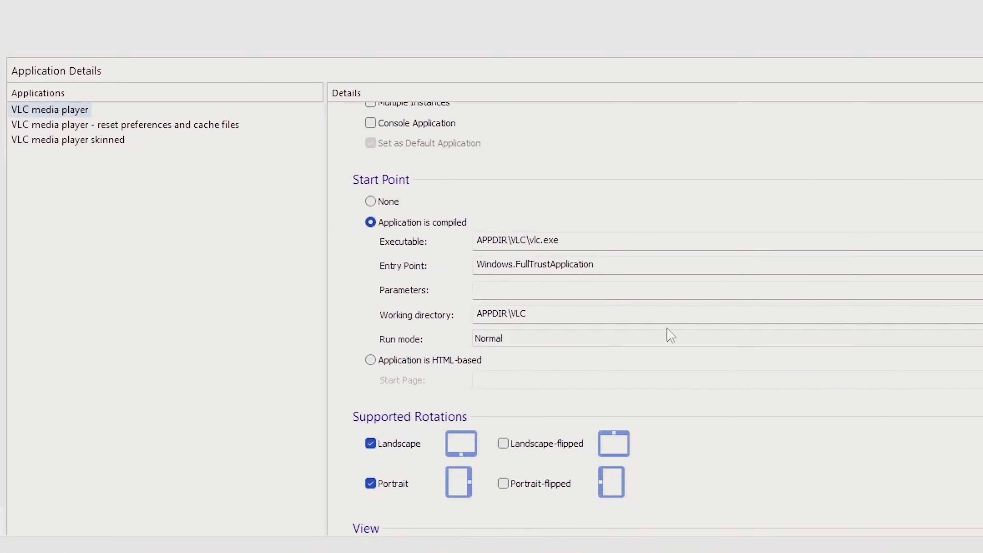
pyautogui.scroll(5, 680, 382)
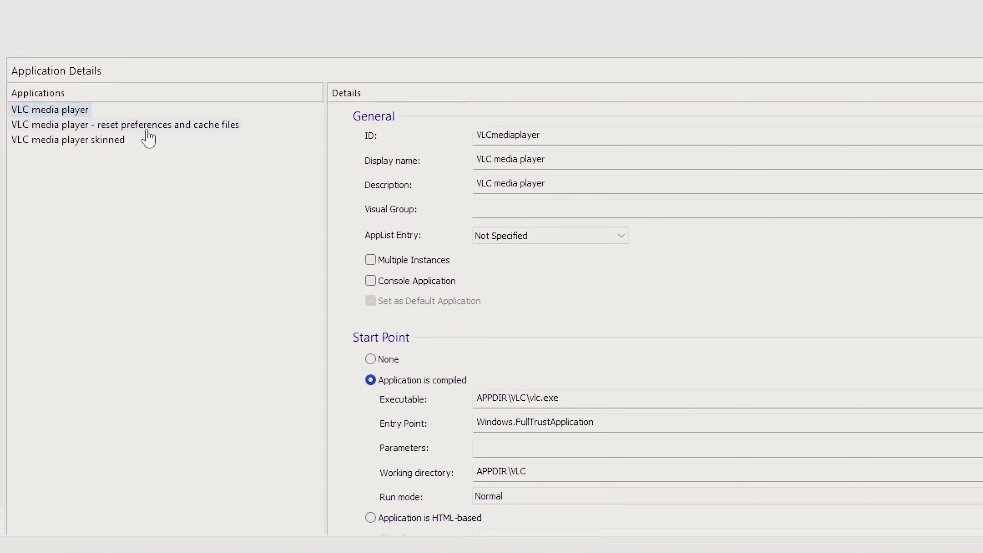
pyautogui.click(110, 126)
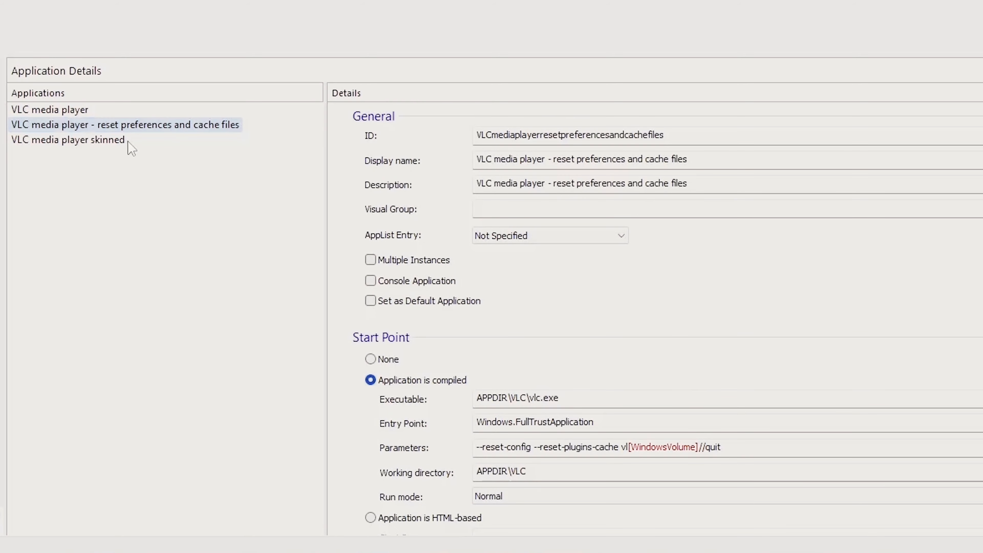
pyautogui.click(93, 140)
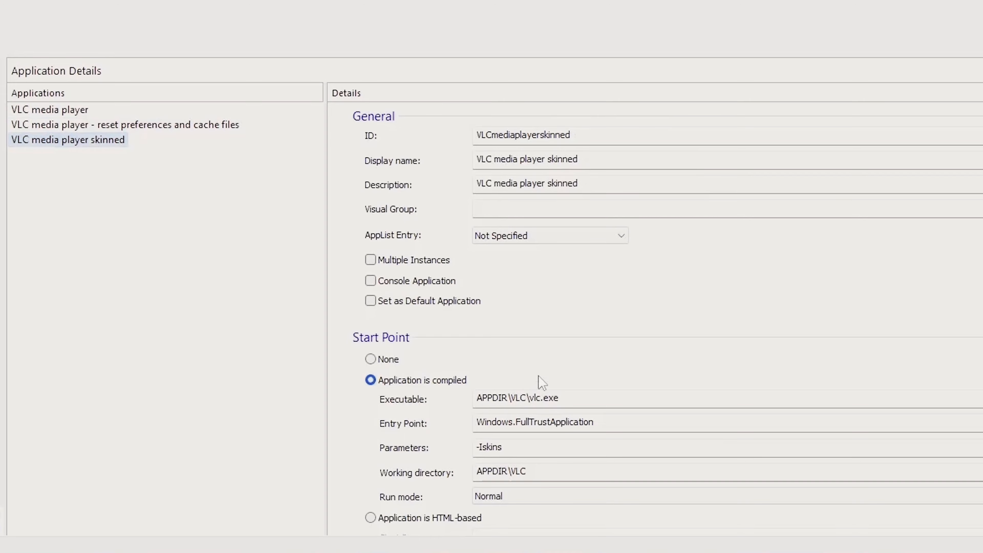
pyautogui.scroll(-5, 540, 378)
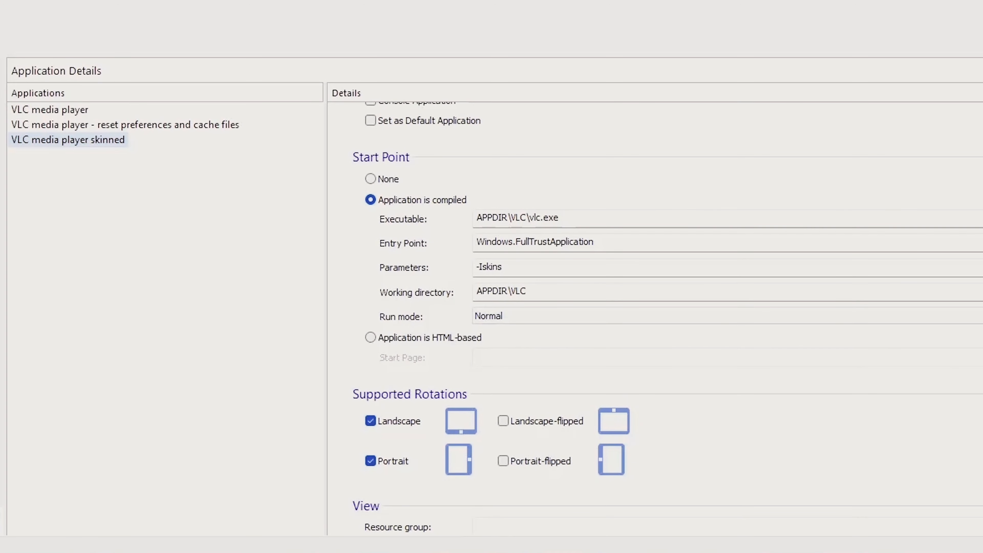
# - Review the application compatibility fix categories, from File Redirections to Custom Defined
pyautogui.click(107, 348)
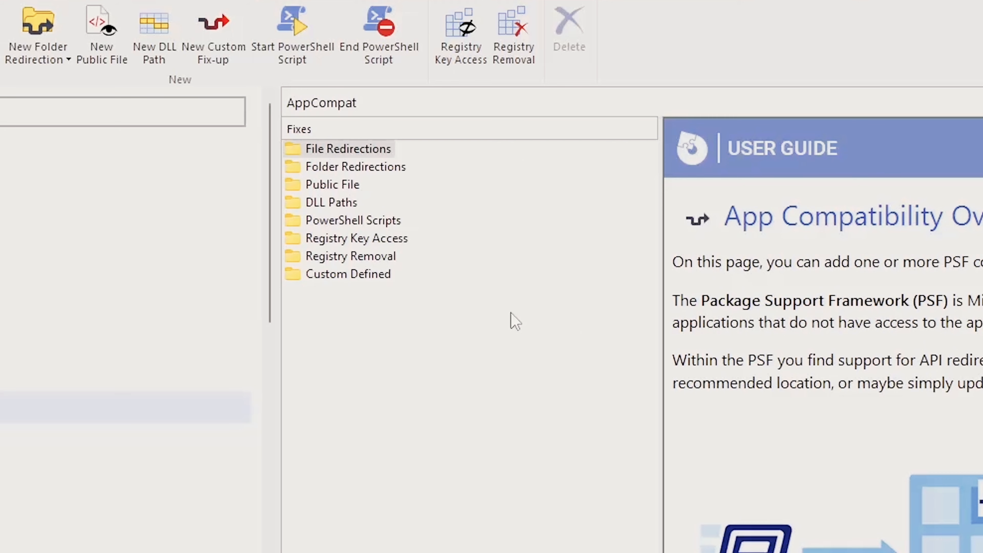
pyautogui.click(353, 149)
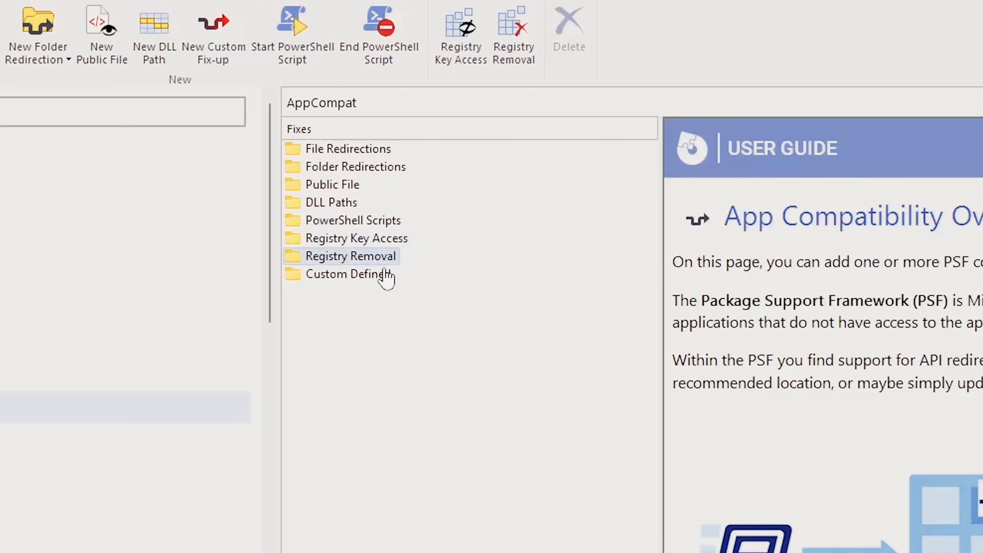
pyautogui.click(381, 276)
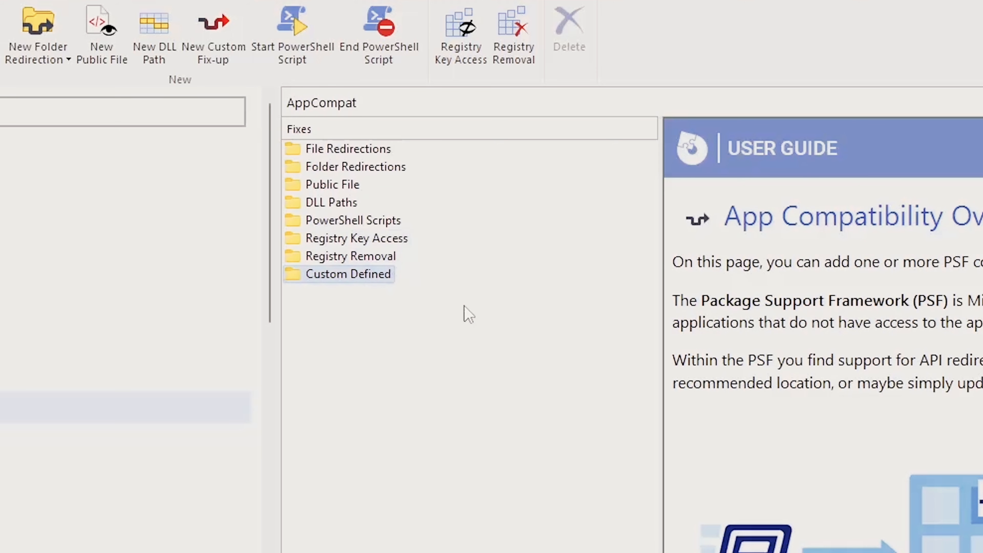
pyautogui.click(367, 150)
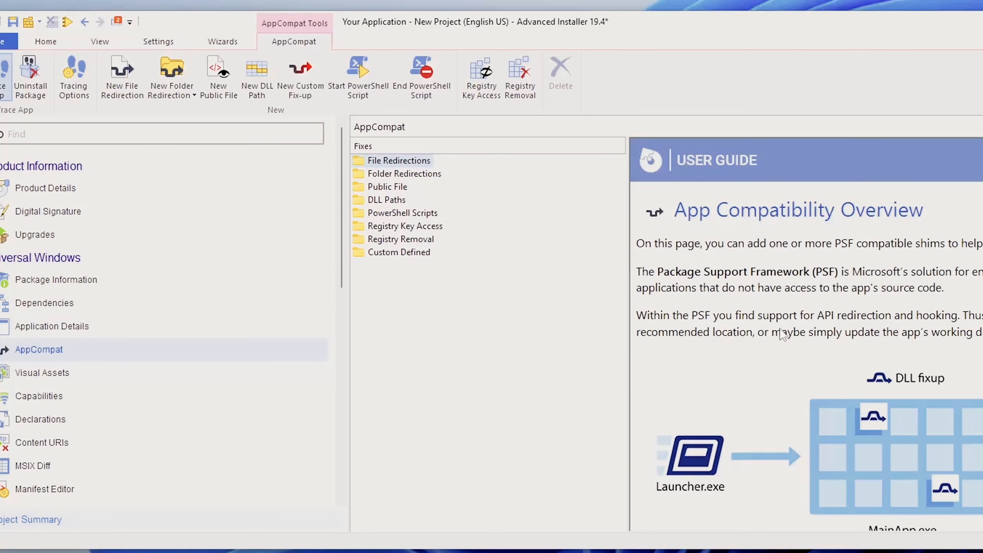
# - Save the project as Your Application in the Your Application folder and run the app trace of the package
pyautogui.hotkey('ctrl', 's')
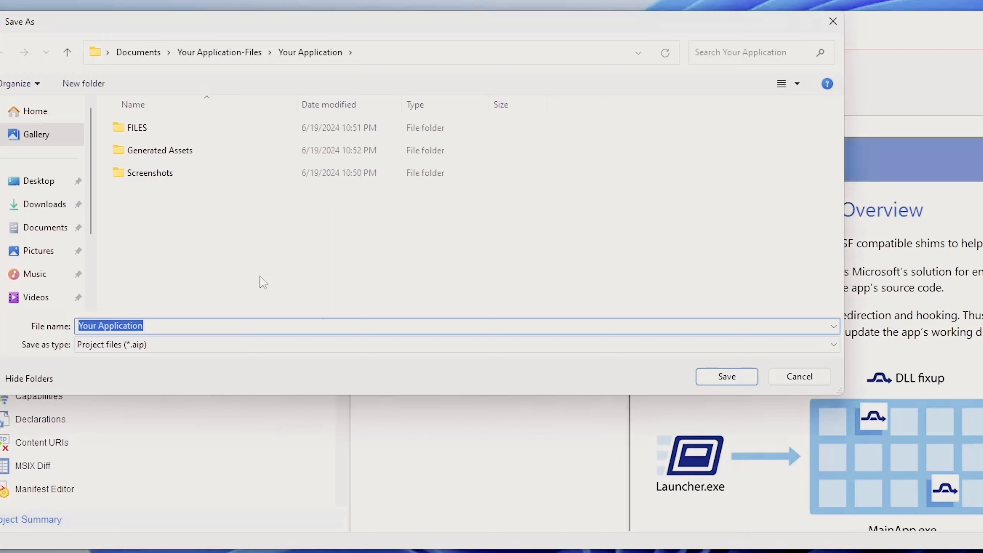
pyautogui.click(721, 382)
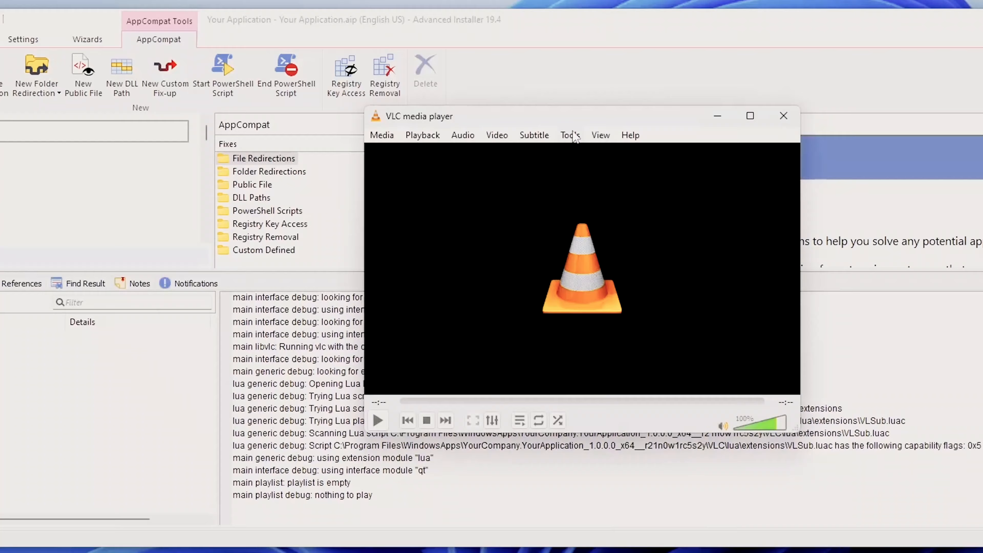
# - View the traced VLC media player's interface preferences without saving, close the player and review the trace log
pyautogui.click(704, 136)
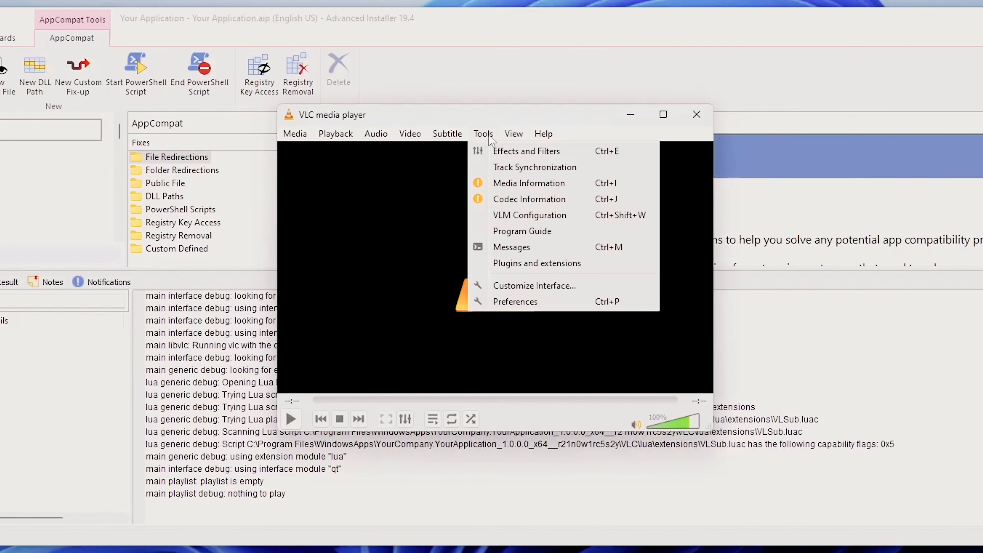
pyautogui.click(537, 301)
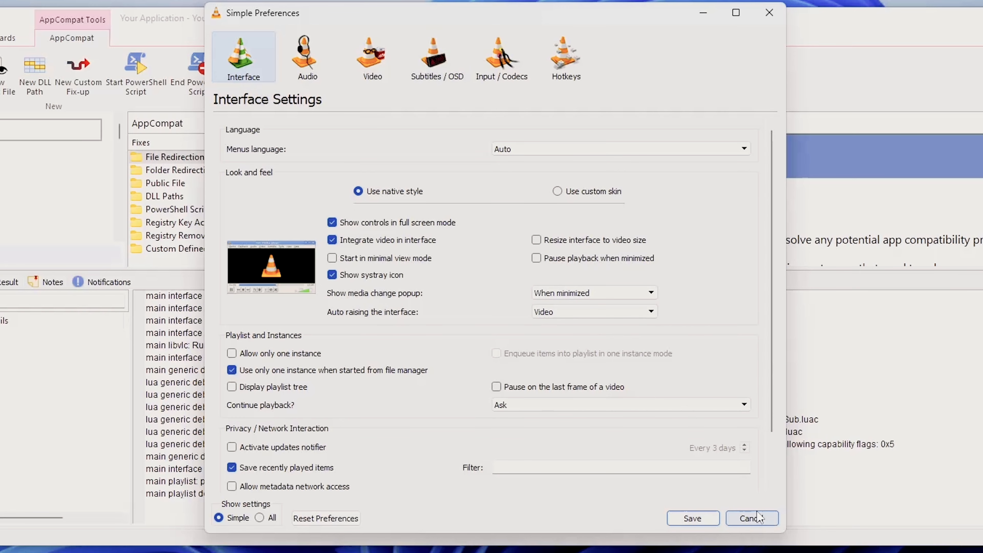
pyautogui.click(750, 518)
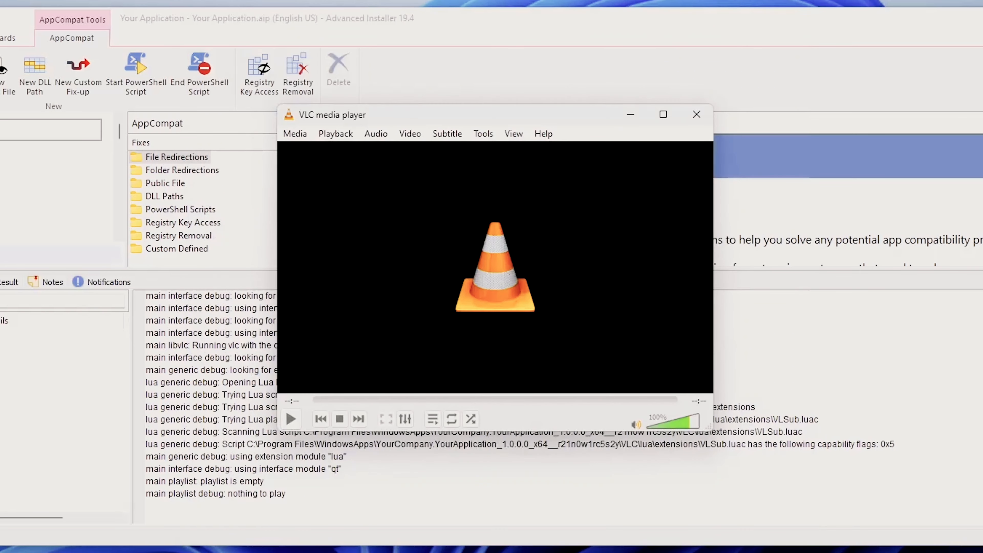
pyautogui.click(696, 115)
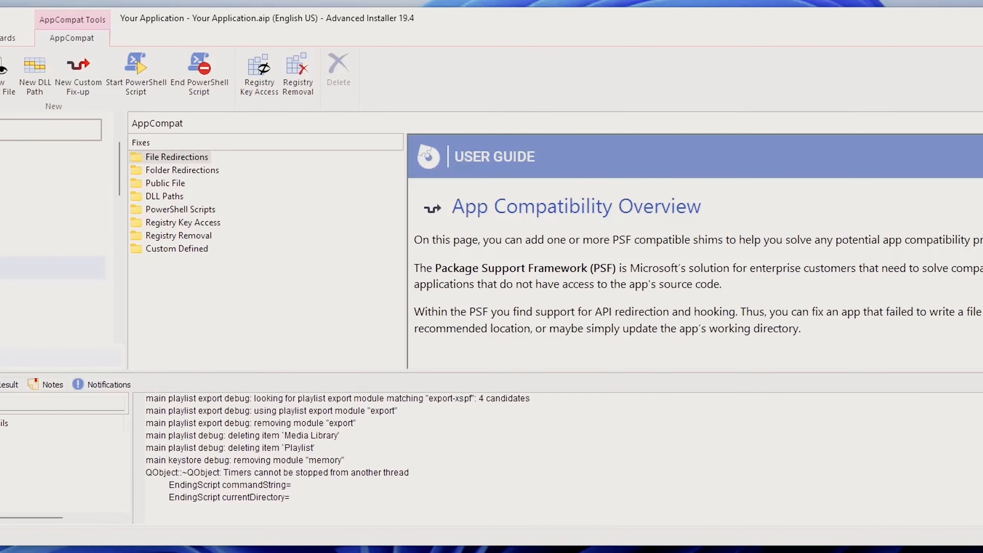
pyautogui.moveTo(147, 398); pyautogui.dragTo(290, 497)
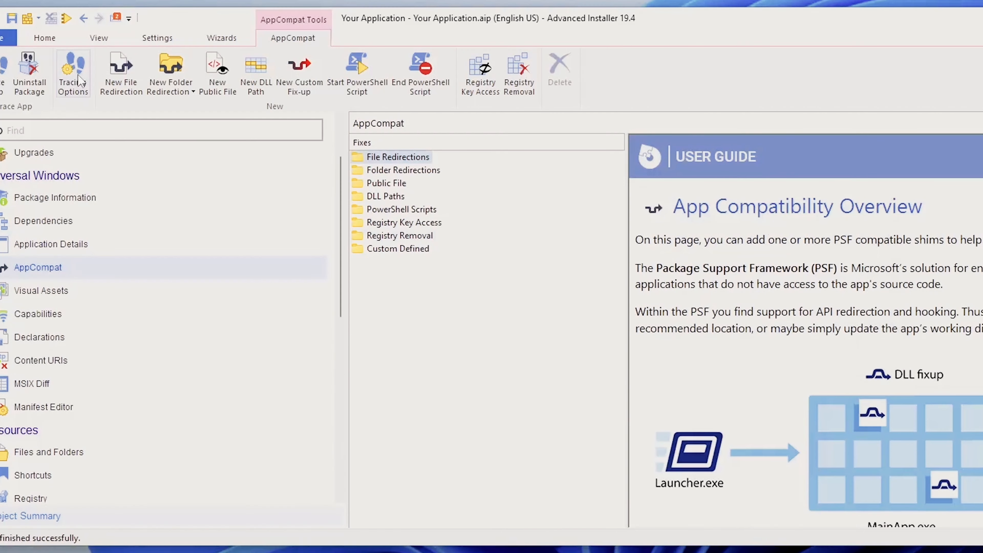
# - Try to open the tracing options, and look through the target folders offered for a new file redirection without creating one
pyautogui.click(74, 70)
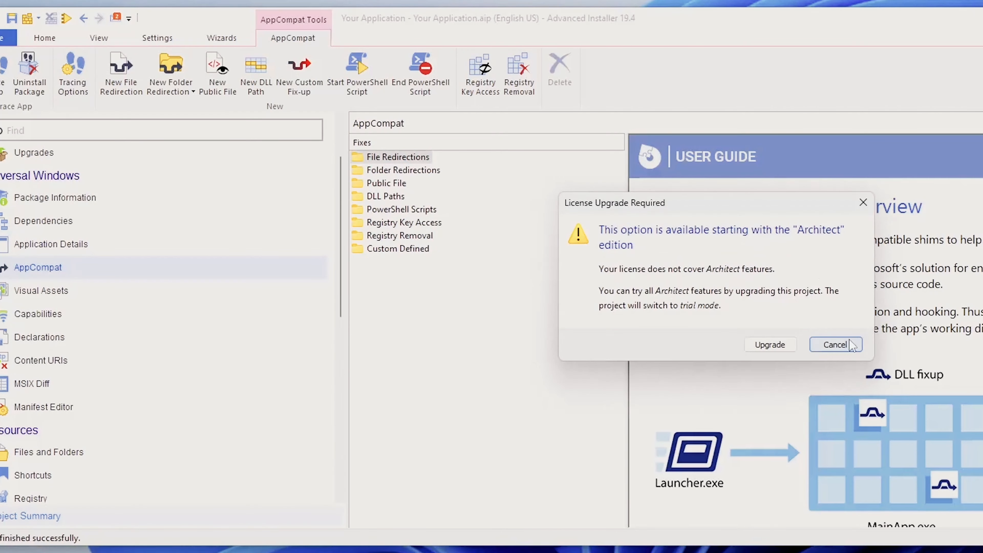
pyautogui.click(836, 345)
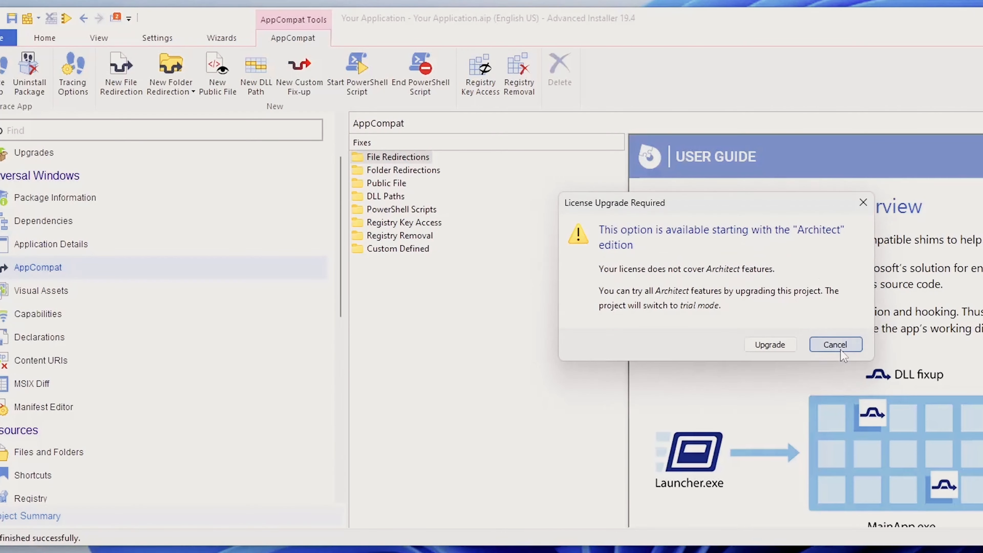
pyautogui.click(128, 90)
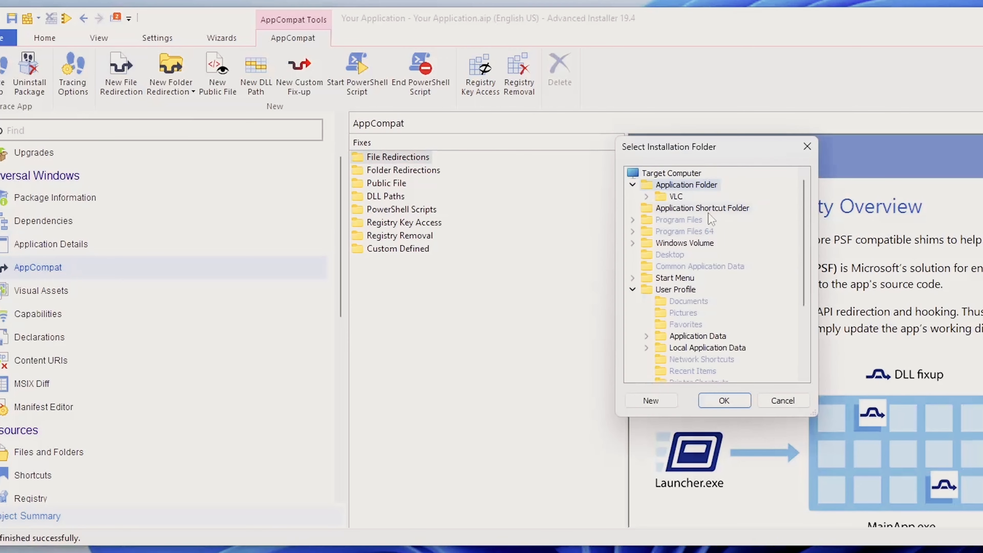
pyautogui.scroll(-3, 697, 306)
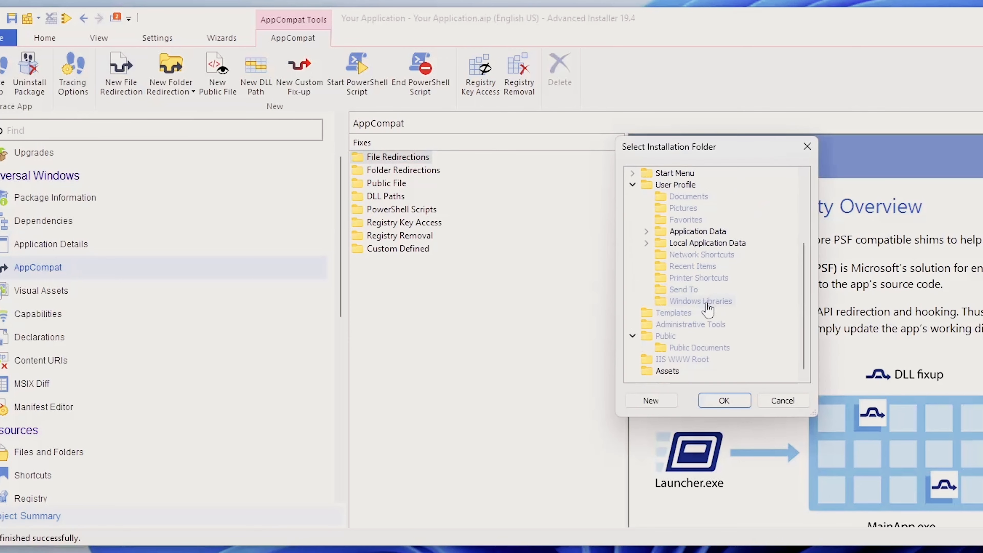
pyautogui.scroll(3, 710, 308)
pyautogui.click(782, 400)
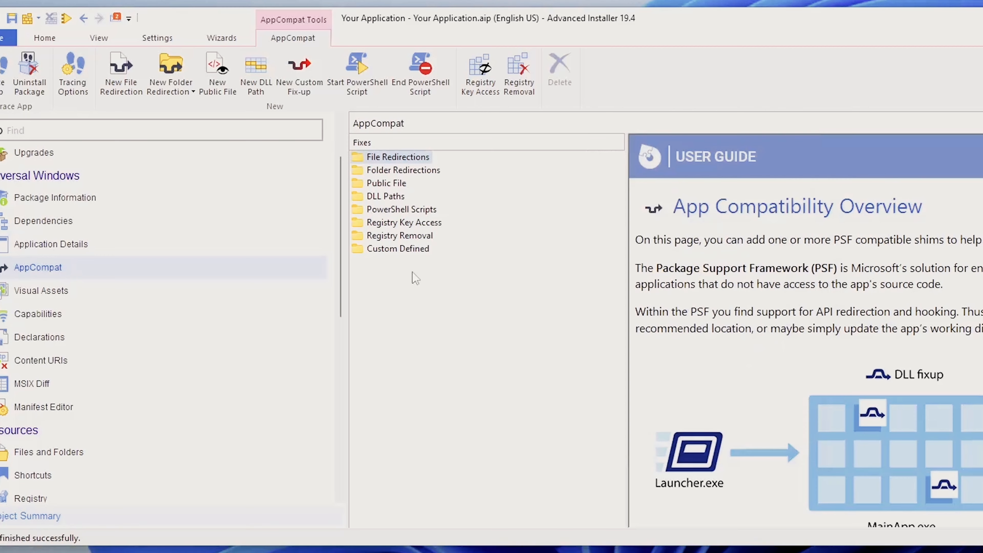
# - Examine the folder selection for a new folder redirection and for a new public file fix, cancelling both
pyautogui.click(172, 77)
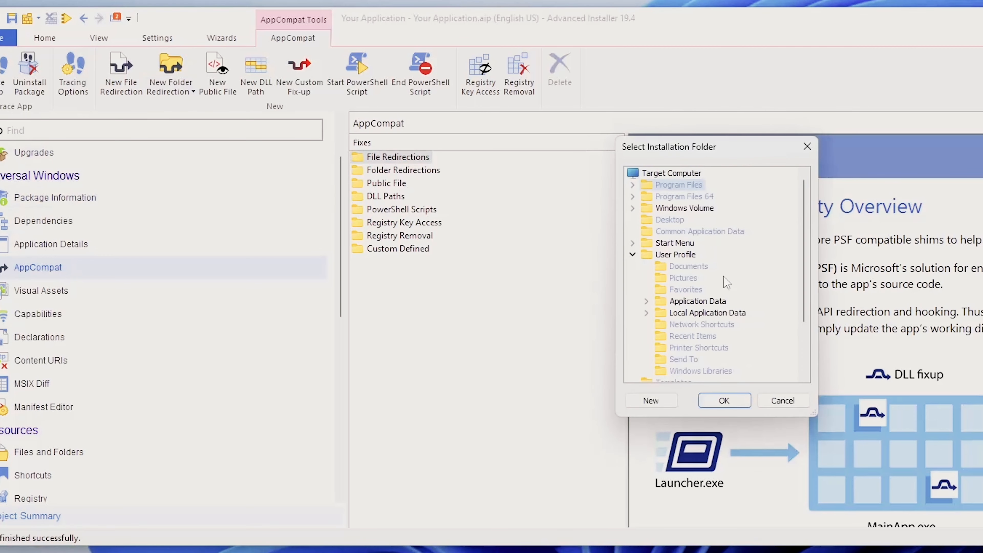
pyautogui.click(789, 402)
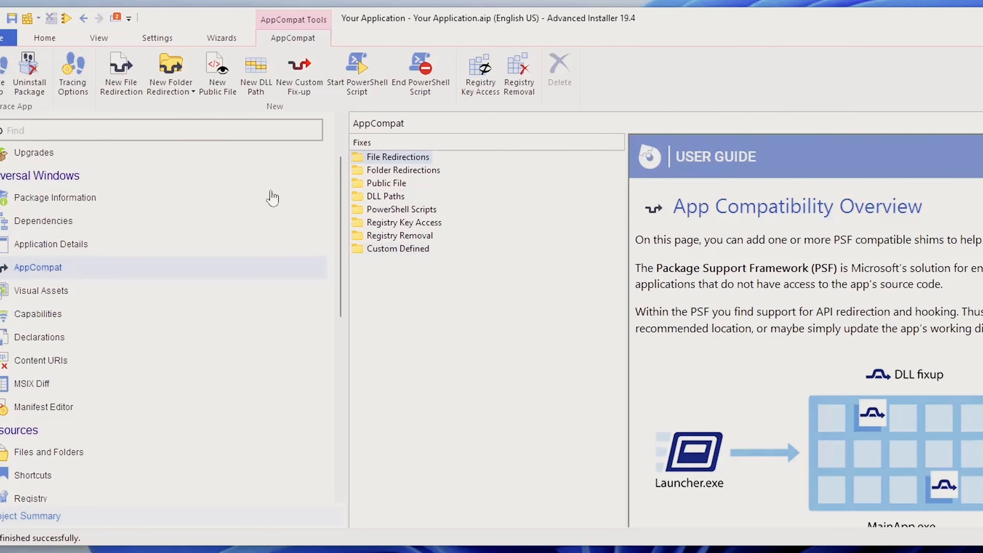
pyautogui.click(231, 74)
pyautogui.click(775, 405)
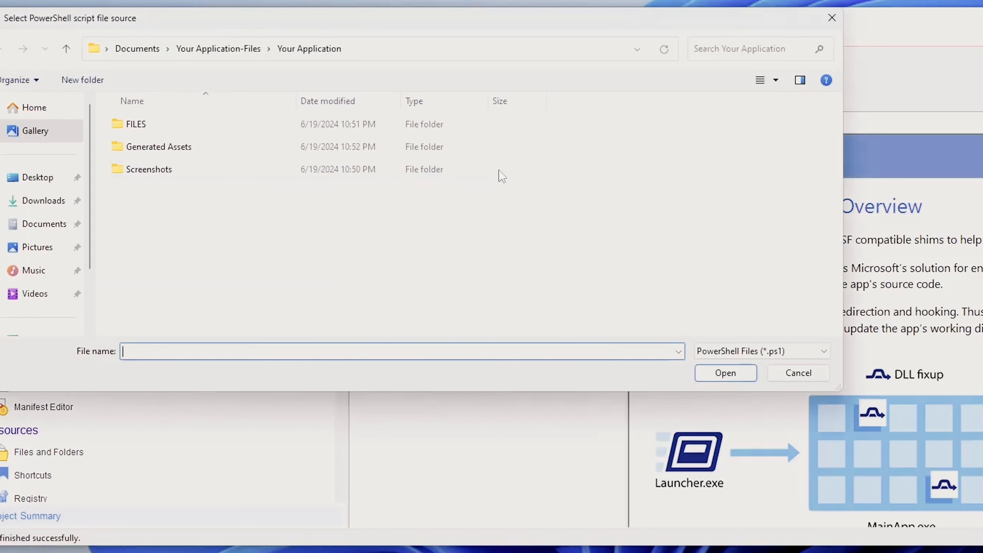
# - Examine the script file selection for start and end PowerShell scripts, and try to add a DLL path fix
pyautogui.click(790, 370)
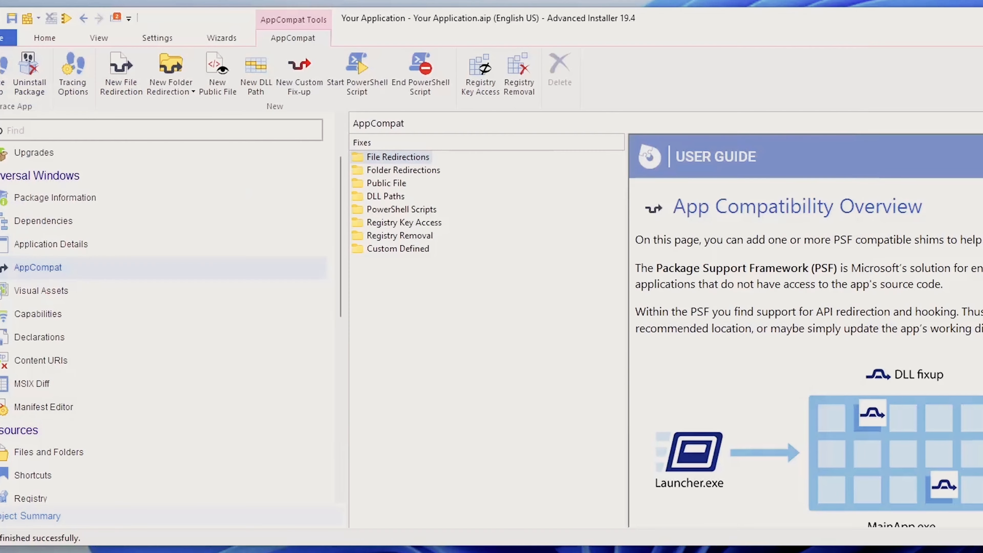
pyautogui.click(416, 99)
pyautogui.click(822, 376)
pyautogui.click(829, 344)
pyautogui.click(269, 87)
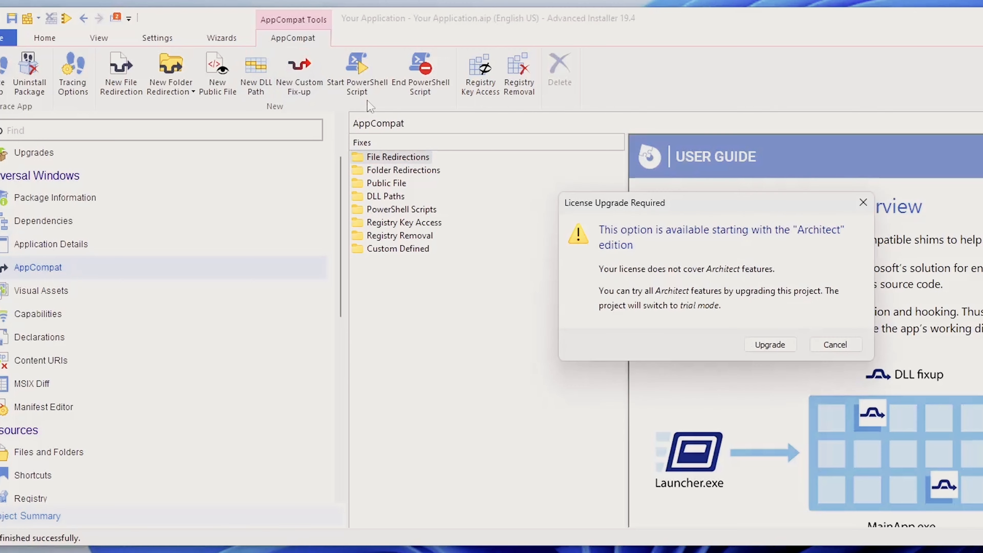
pyautogui.click(831, 344)
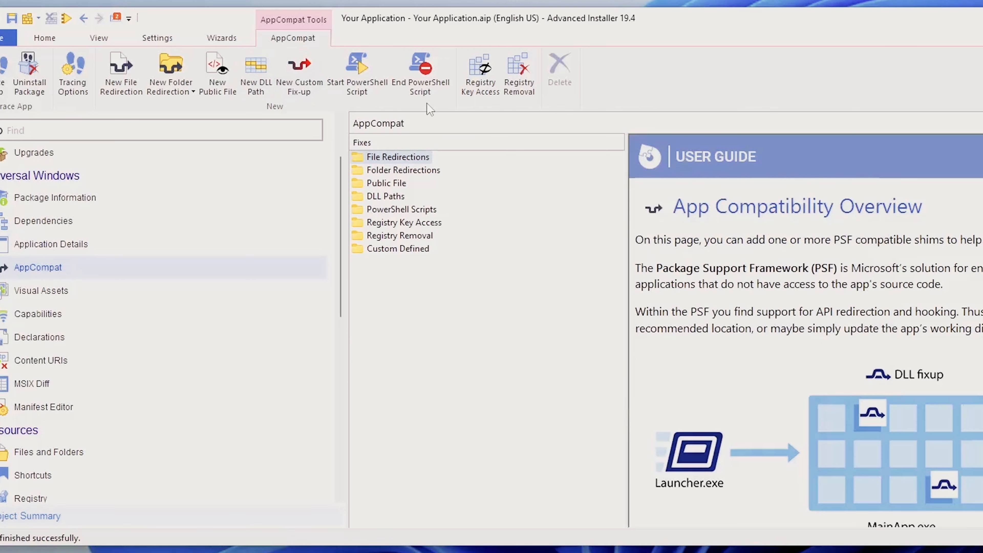
# - Try to add a registry key access fix and a registry removal fix to the package
pyautogui.click(491, 78)
pyautogui.click(833, 345)
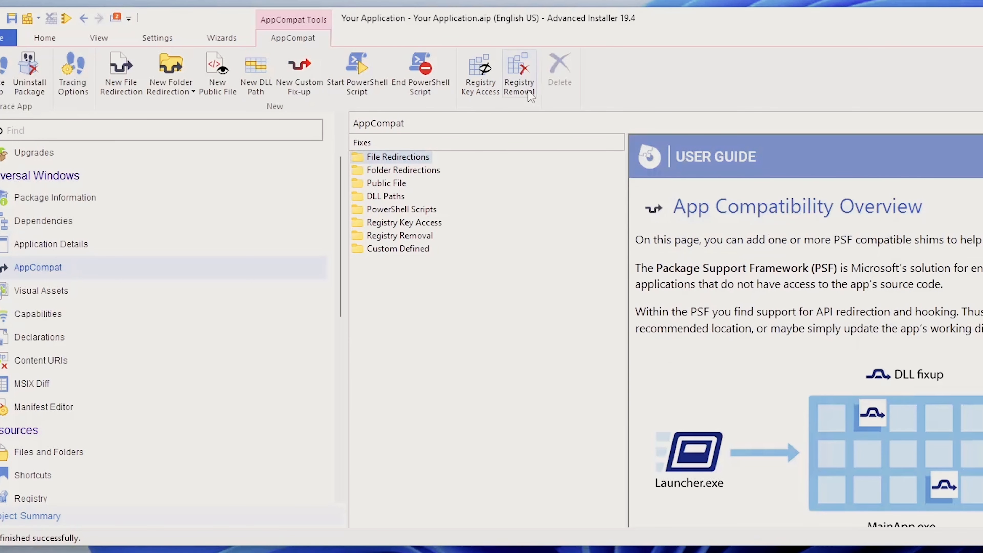
pyautogui.click(530, 94)
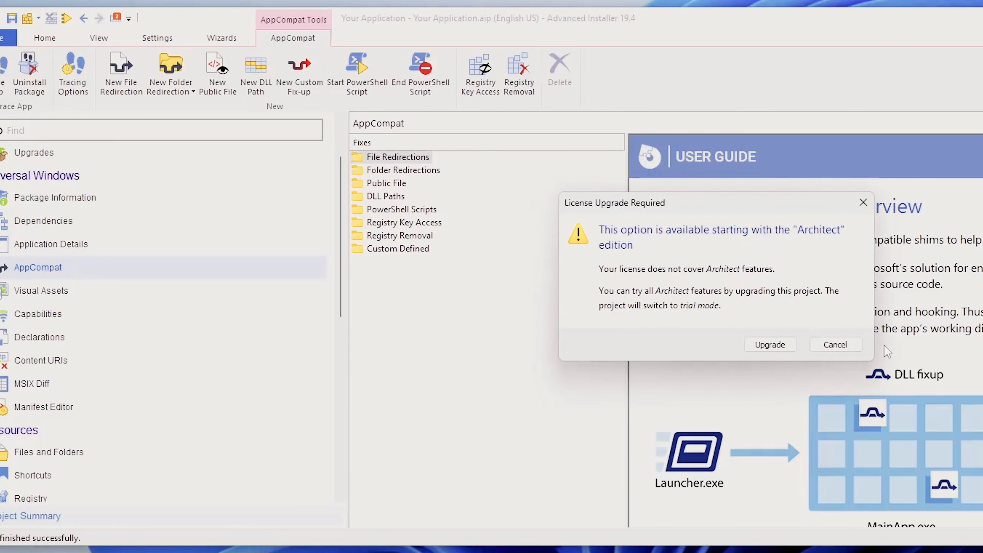
pyautogui.click(835, 345)
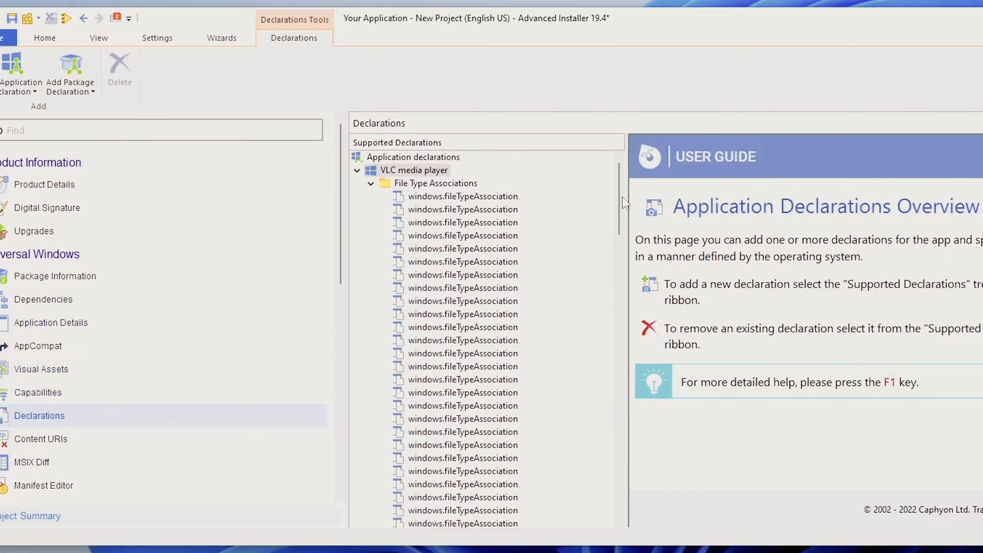
# - Examine the first VLC media player file type association, and add a Registry Write Virtualization package declaration
pyautogui.moveTo(619, 201)
pyautogui.mouseDown()
pyautogui.moveTo(611, 538)
pyautogui.moveTo(634, 432)
pyautogui.moveTo(612, 215)
pyautogui.moveTo(621, 195)
pyautogui.mouseUp()
pyautogui.click(489, 196)
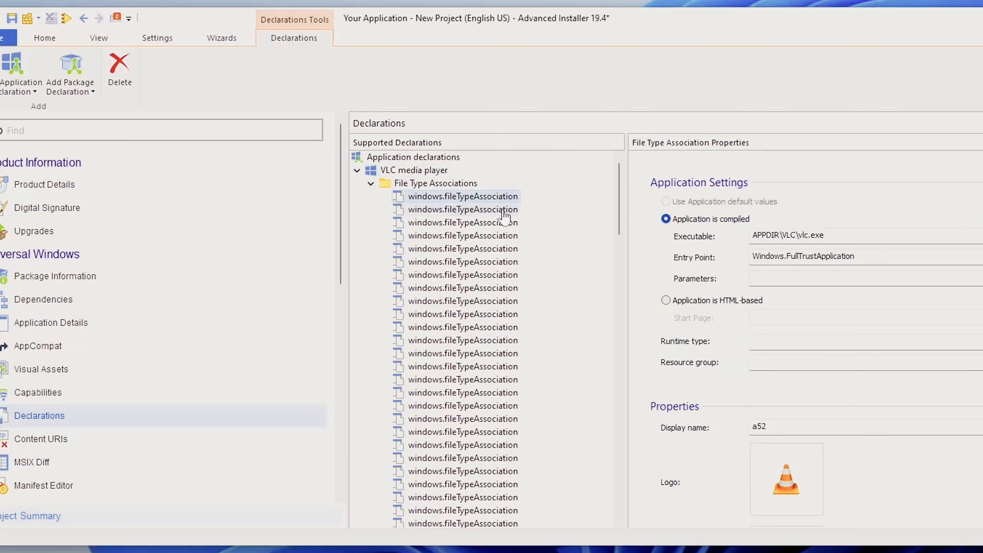
pyautogui.rightClick(438, 160)
pyautogui.moveTo(507, 166)
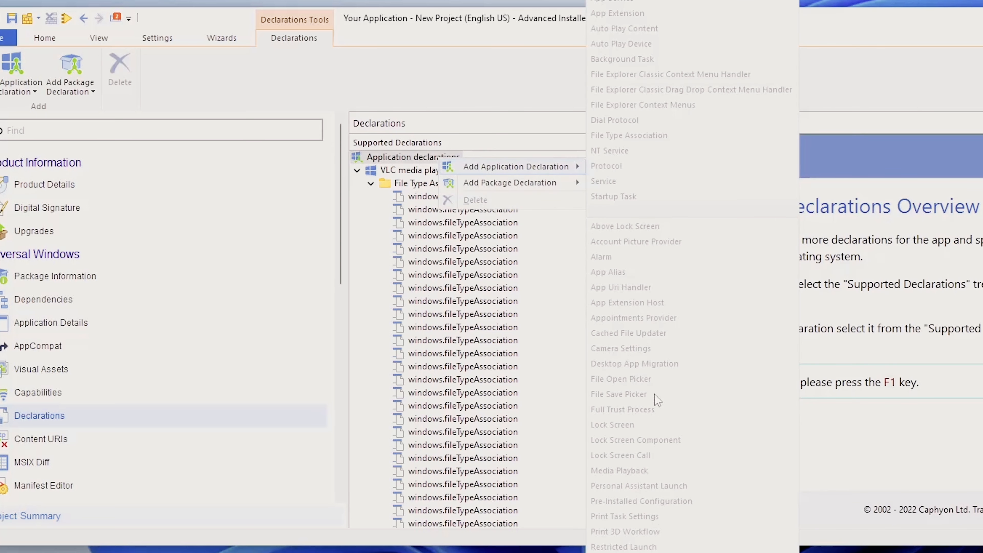
pyautogui.moveTo(542, 189)
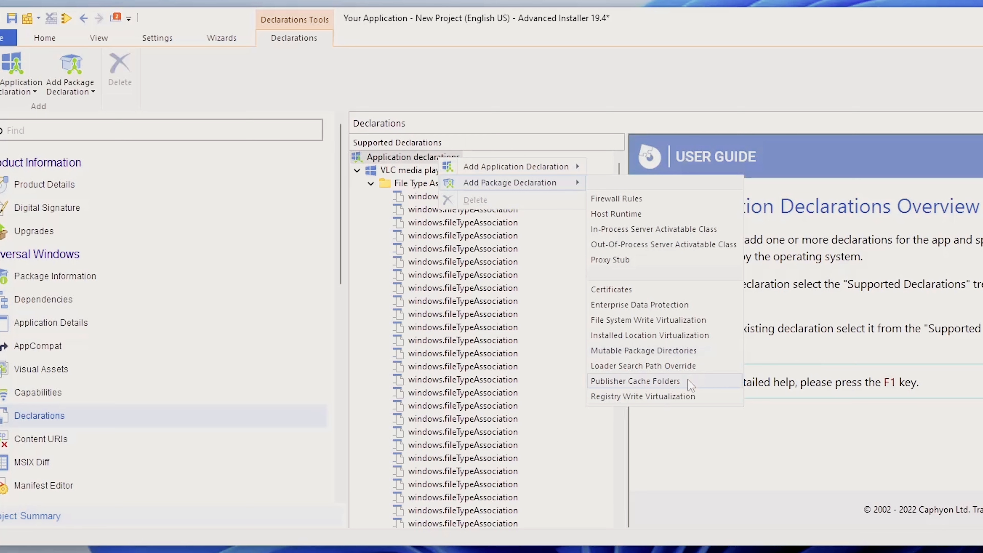
pyautogui.click(693, 399)
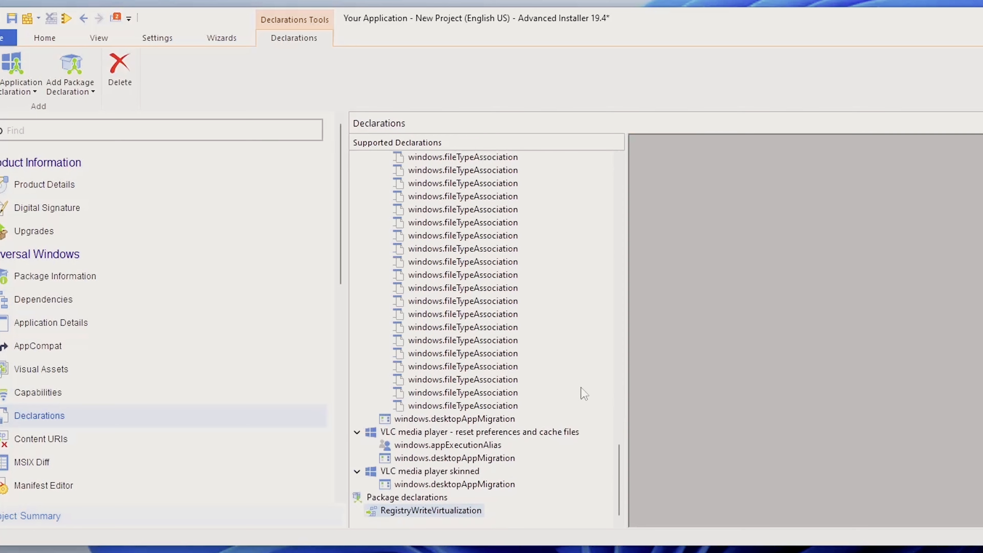
# - Examine the content URI rules of the reset-preferences and skinned VLC applications, and view the MSIX Diff comparison page
pyautogui.scroll(-3, 67, 326)
pyautogui.click(67, 325)
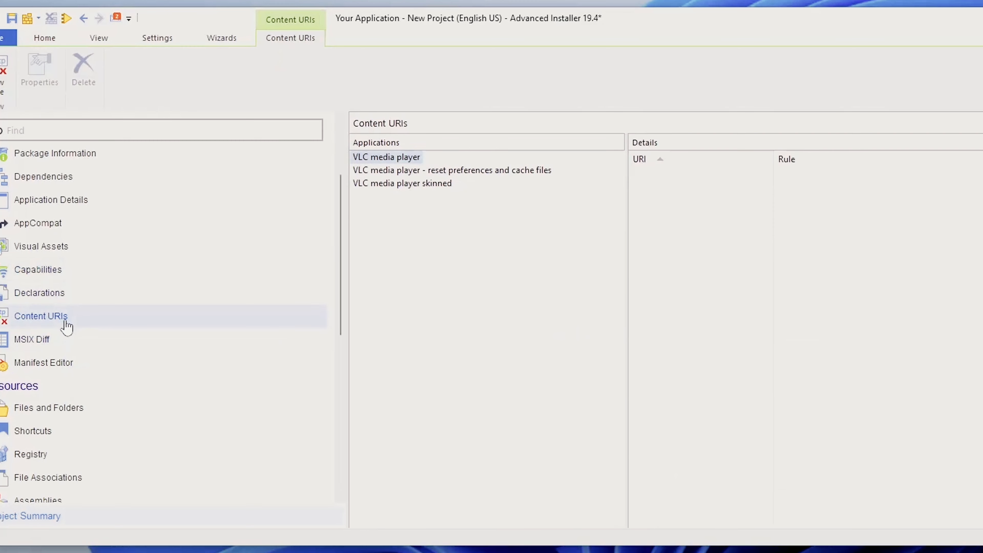
pyautogui.click(478, 172)
pyautogui.click(434, 184)
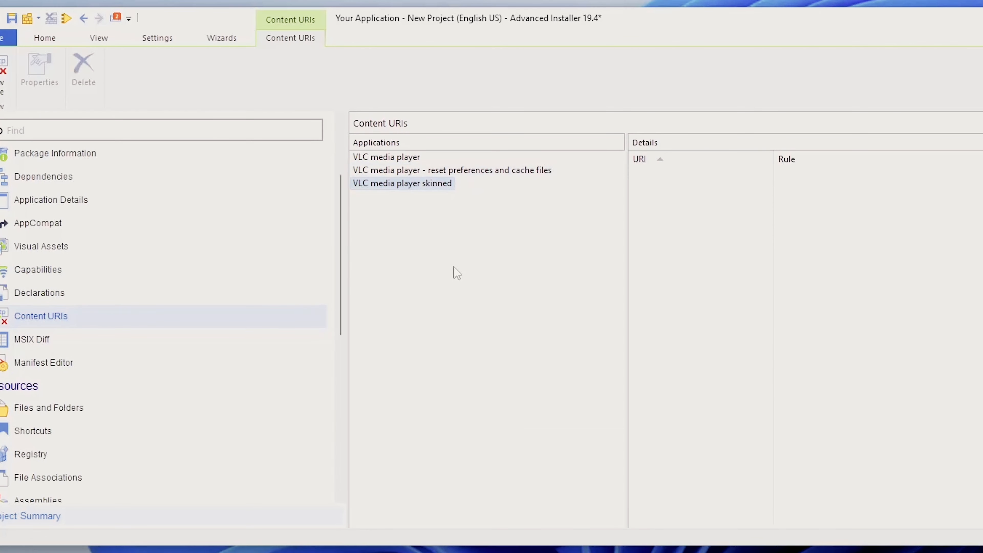
pyautogui.click(54, 341)
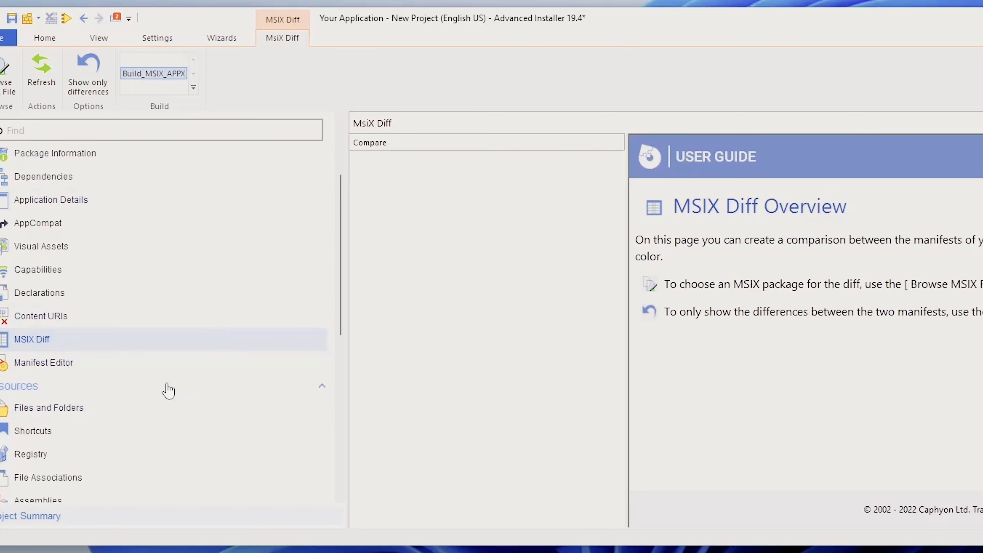
# - Examine the package manifest in the Manifest Editor, from the package identity through the applications to the dependencies
pyautogui.click(171, 369)
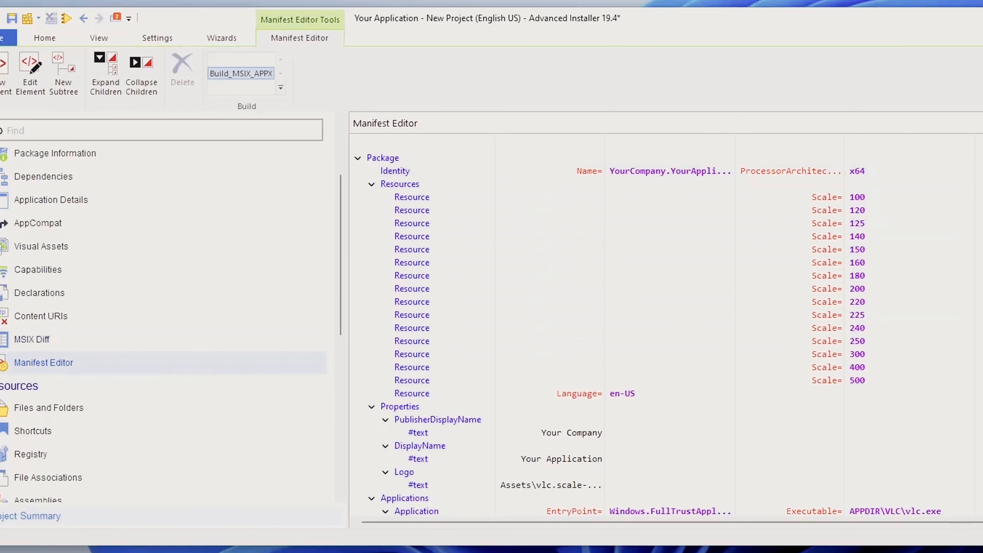
pyautogui.scroll(-20, 666, 334)
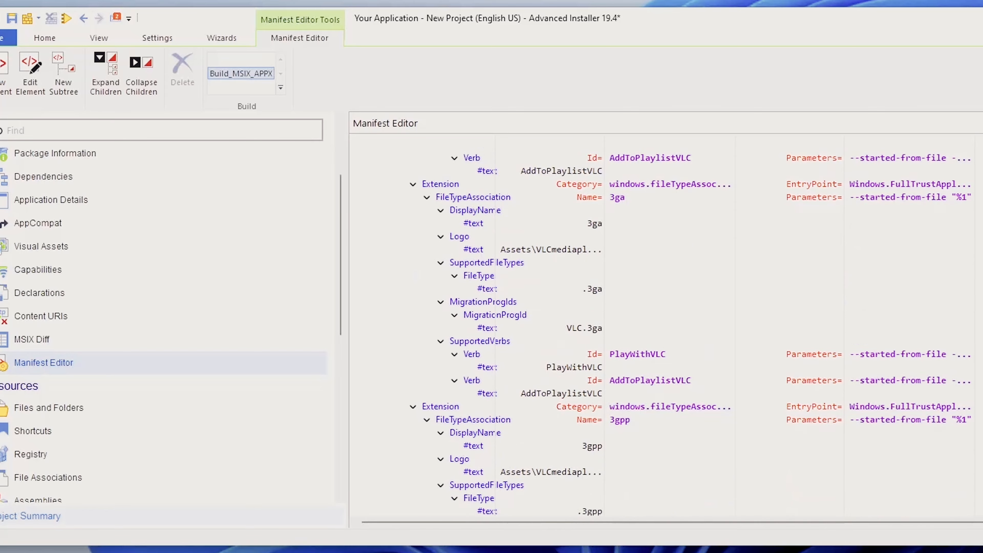
pyautogui.scroll(-10, 666, 335)
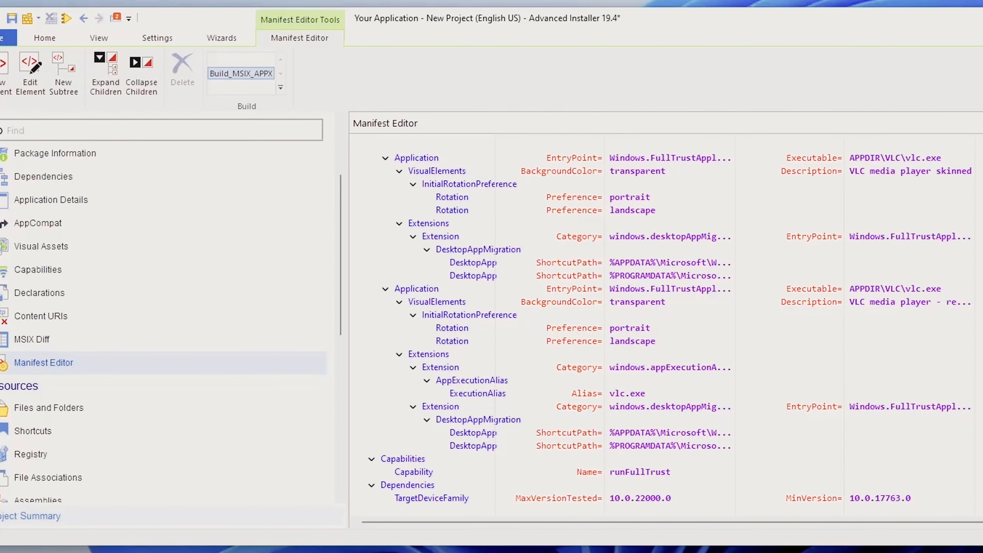
pyautogui.scroll(20, 666, 335)
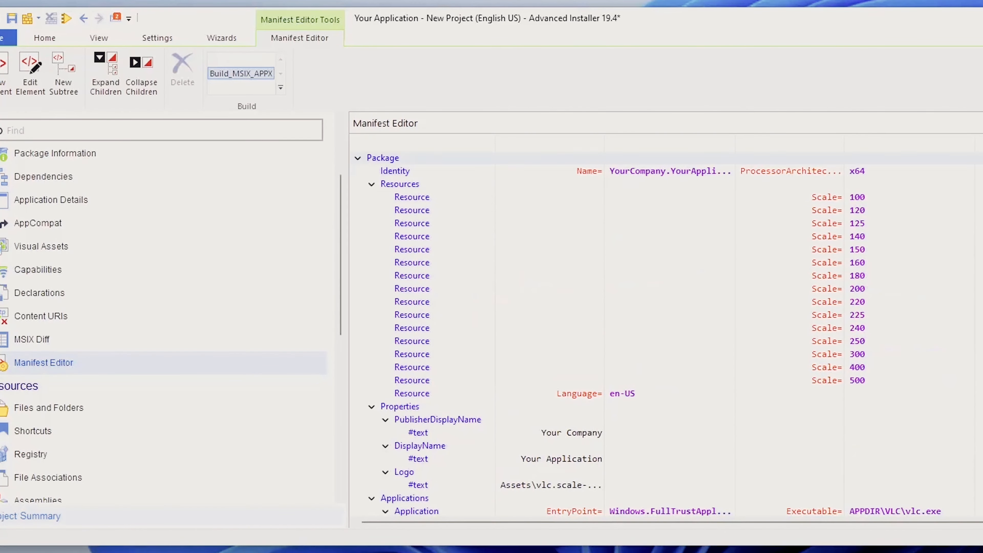
# - Collapse the Resources, Properties, Applications, Capabilities and Dependencies nodes of the manifest tree
pyautogui.click(372, 184)
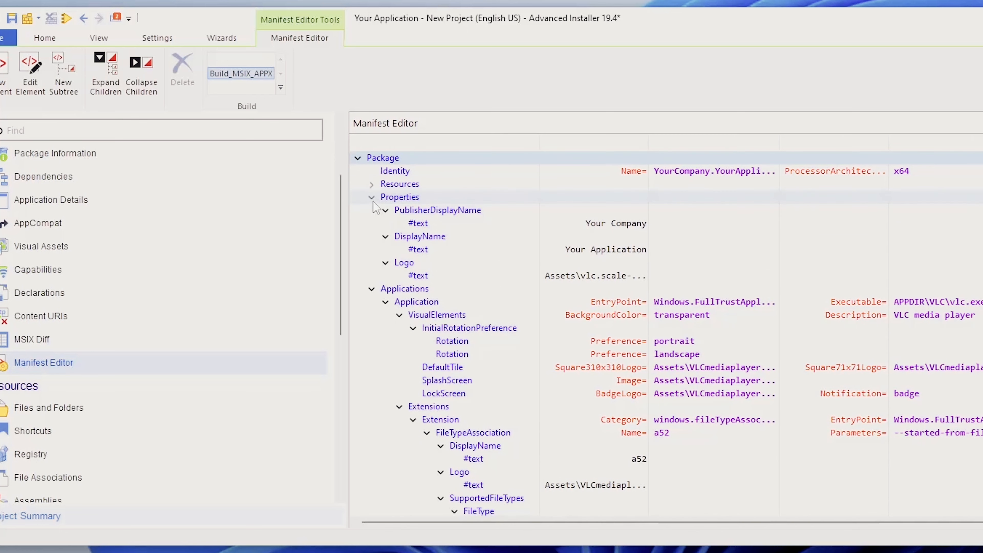
pyautogui.click(371, 197)
pyautogui.click(371, 210)
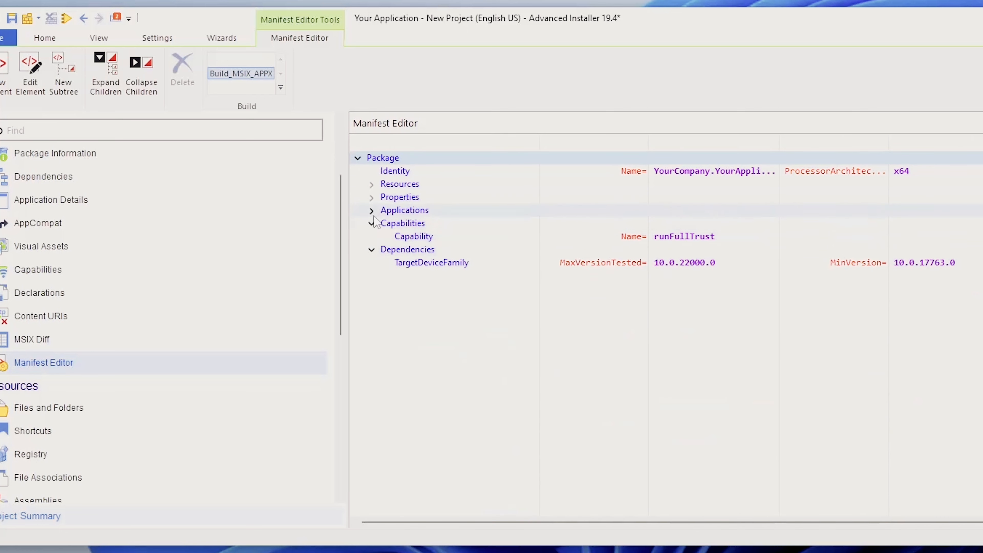
pyautogui.click(371, 223)
pyautogui.click(372, 236)
# - Examine the Build_MSIX_APPX configuration, including its output, packaging, distribution and target platform settings
pyautogui.scroll(-6, 265, 373)
pyautogui.click(163, 326)
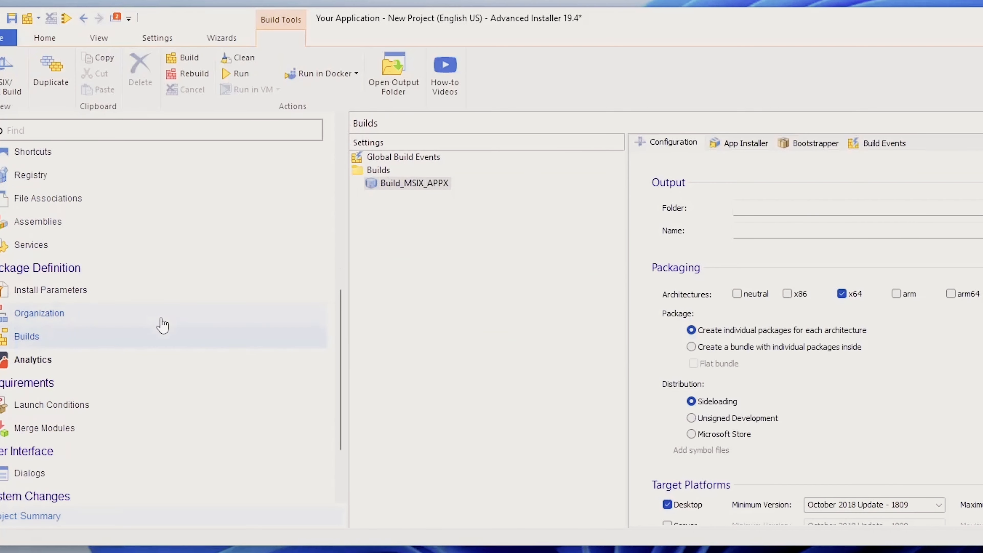
pyautogui.scroll(3, 162, 326)
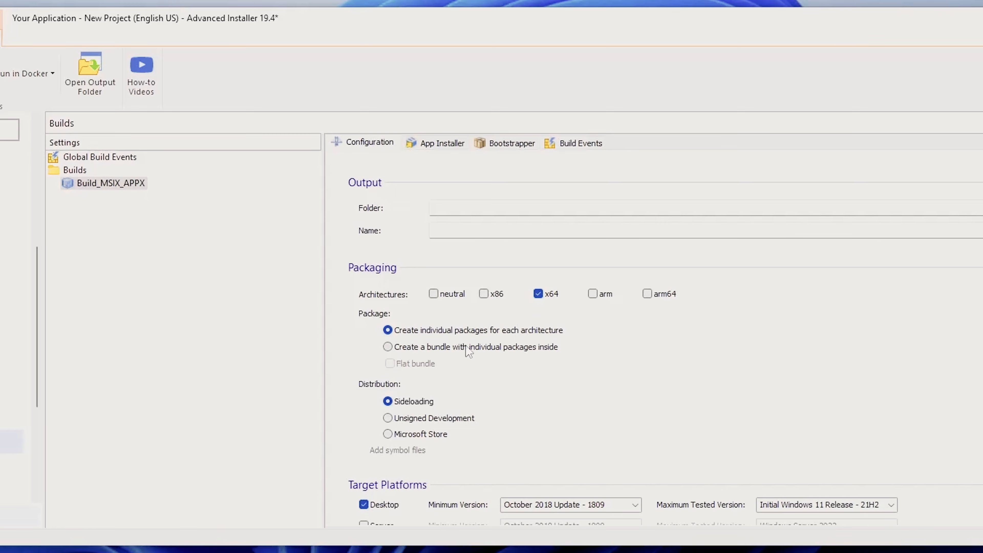
pyautogui.scroll(-3, 467, 350)
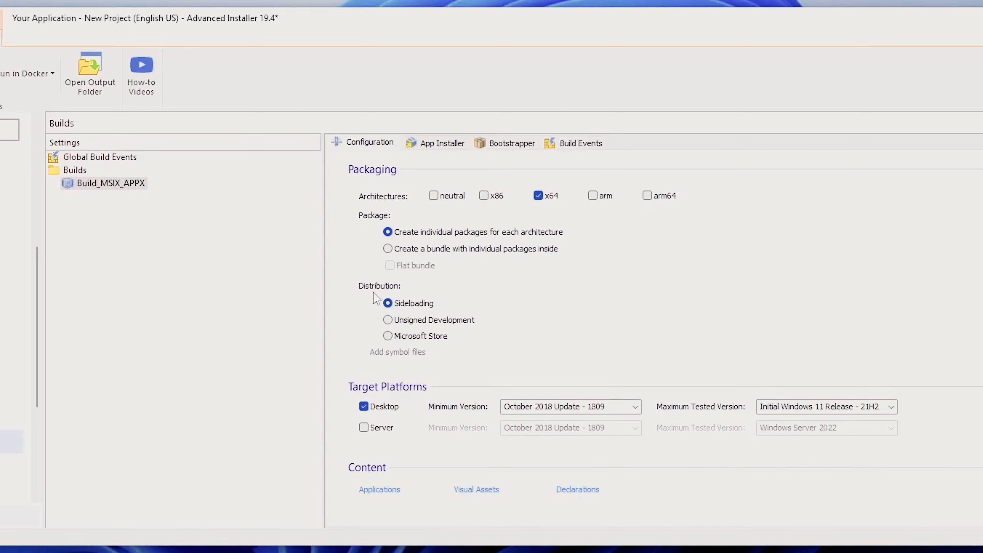
pyautogui.scroll(-2, 424, 348)
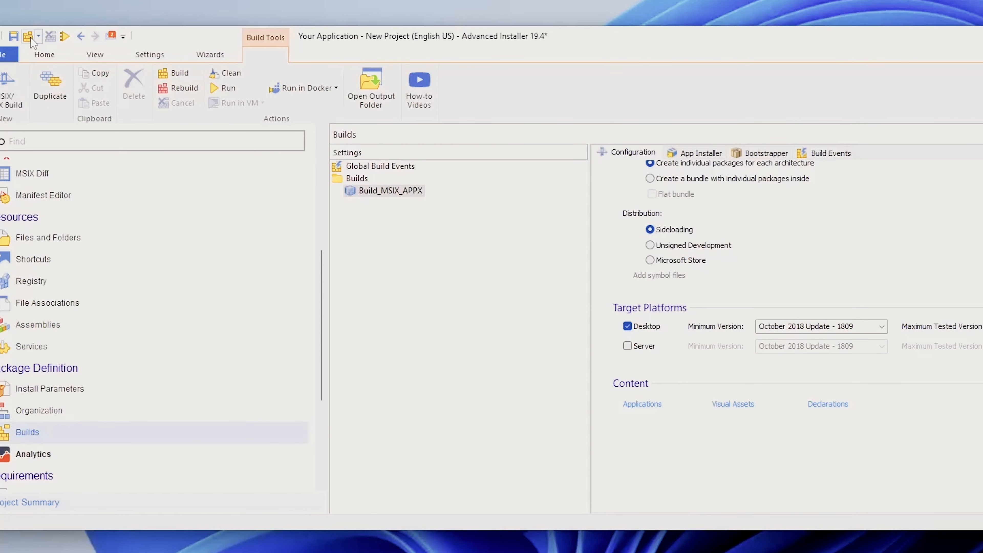
# - Build the MSIX package, saving the project as Your Application.aip and replacing the existing file
pyautogui.click(27, 36)
pyautogui.click(693, 370)
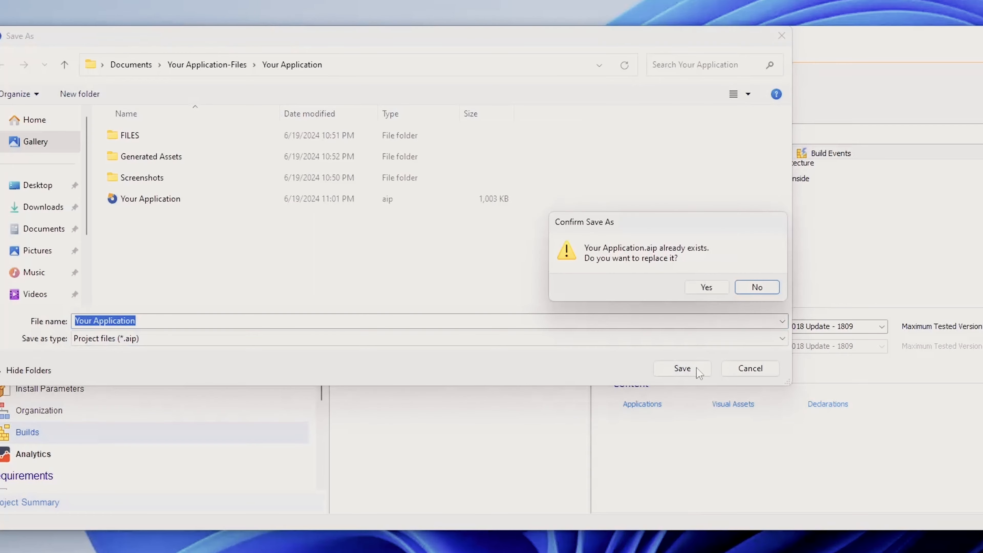
pyautogui.click(706, 287)
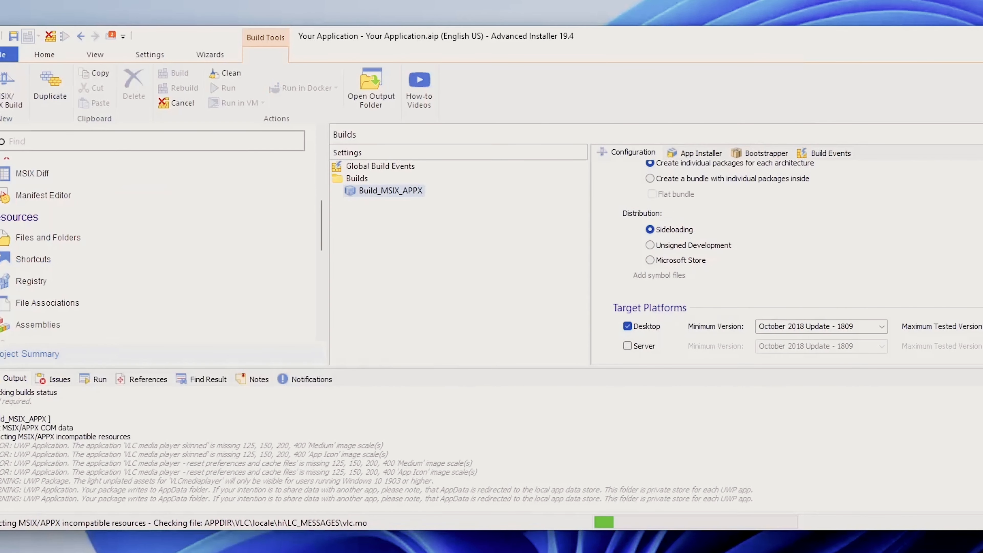